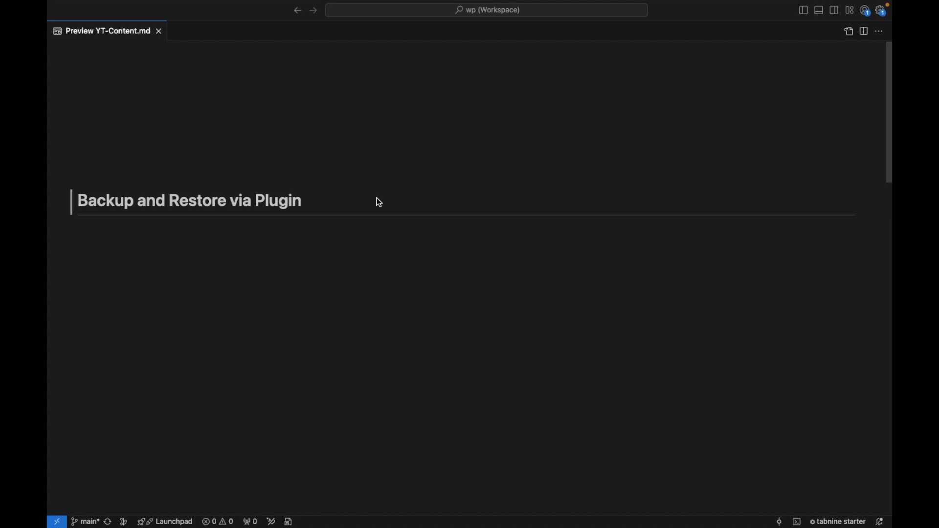
# Step: Scroll the YT-Content.md preview to the Backup Migration section, then switch to Chrome
pyautogui.scroll(-10, 380, 202)
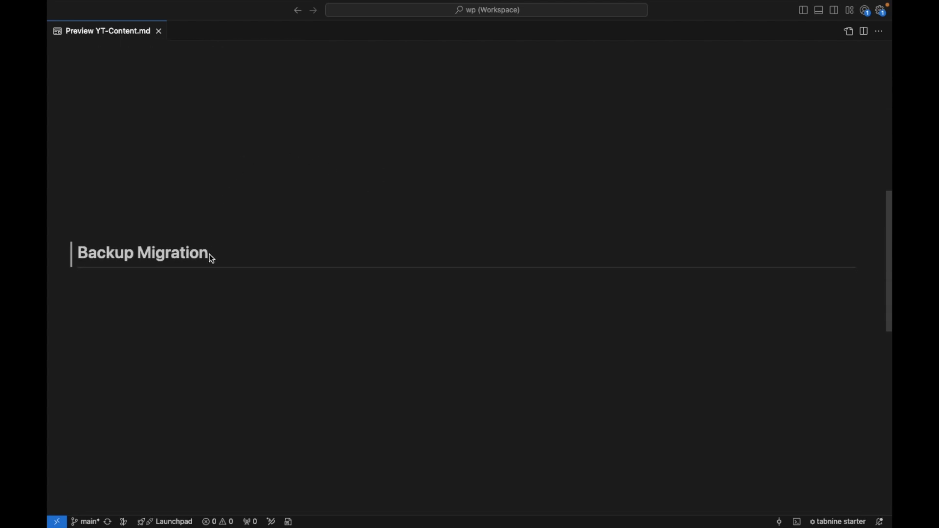
pyautogui.press('super+Tab')
pyautogui.press('super+Tab')
pyautogui.press('super+Tab')
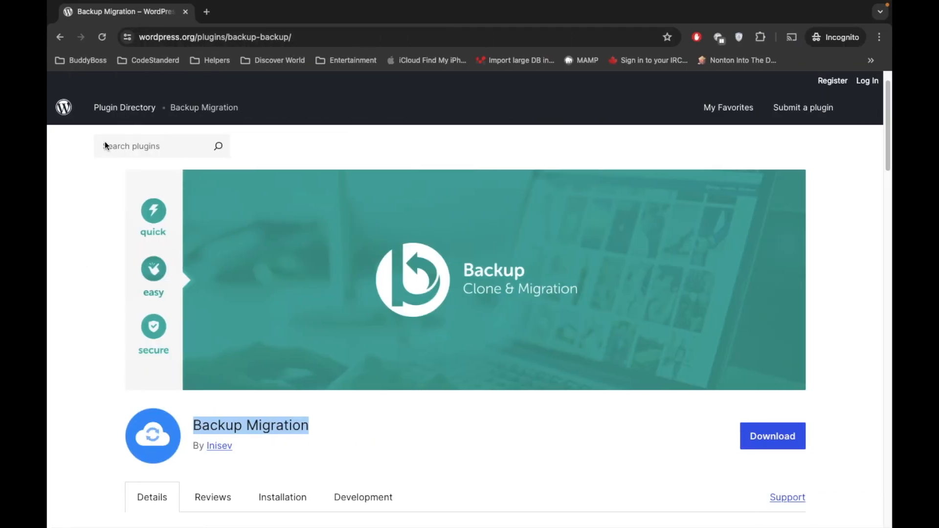
# Step: Scroll through the Backup Migration plugin page on WordPress.org
pyautogui.click(87, 210)
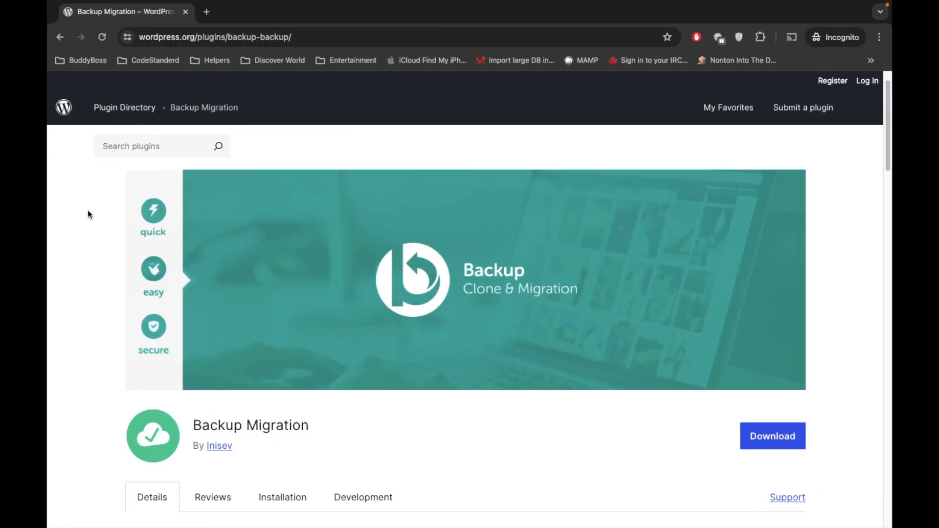
pyautogui.scroll(1, 87, 227)
pyautogui.scroll(-3, 55, 292)
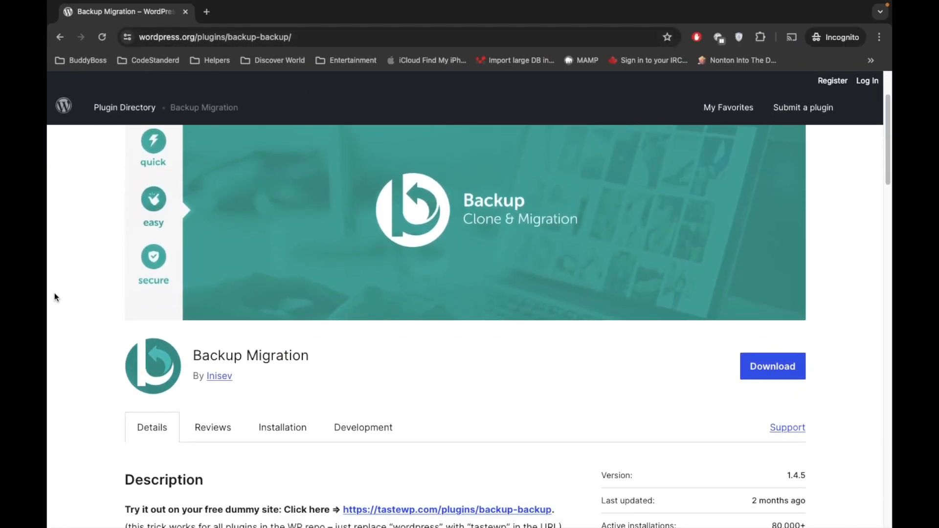
pyautogui.scroll(1, 54, 293)
pyautogui.scroll(-2, 54, 292)
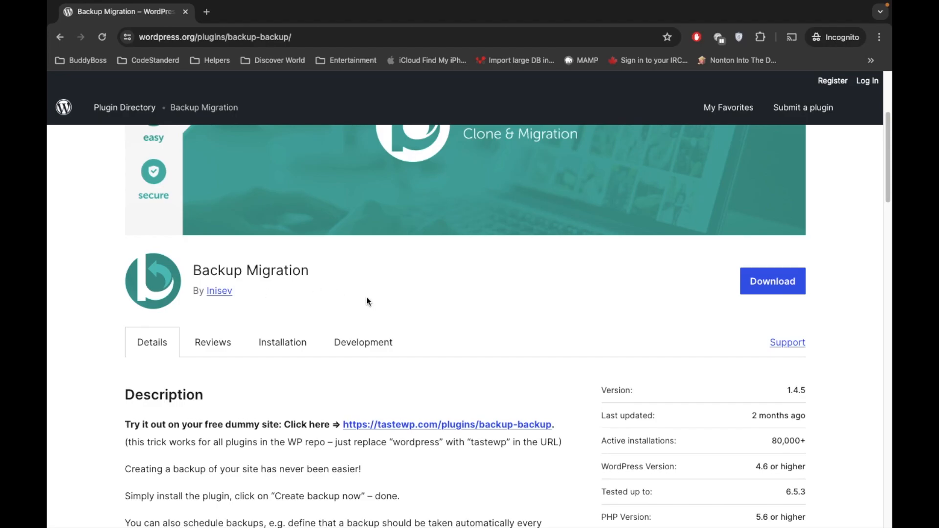
pyautogui.scroll(2, 327, 307)
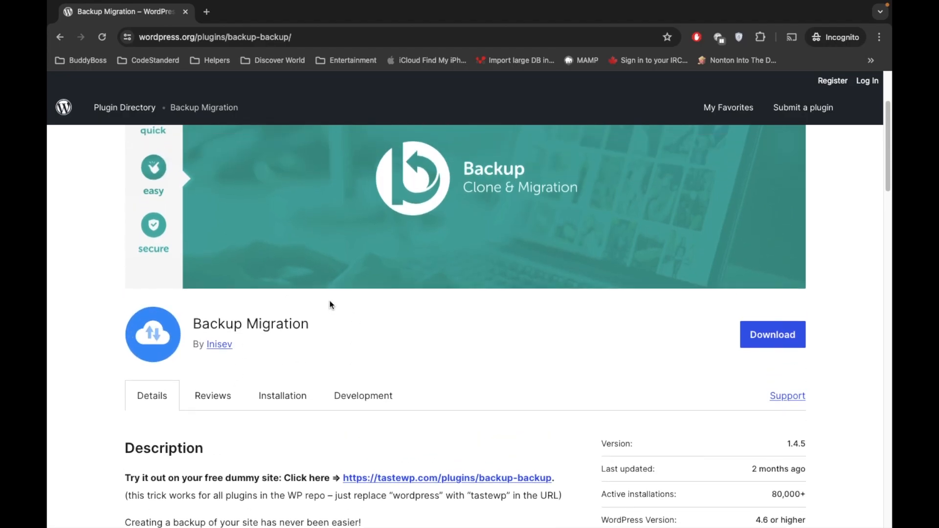
pyautogui.scroll(2, 329, 304)
pyautogui.scroll(-3, 330, 304)
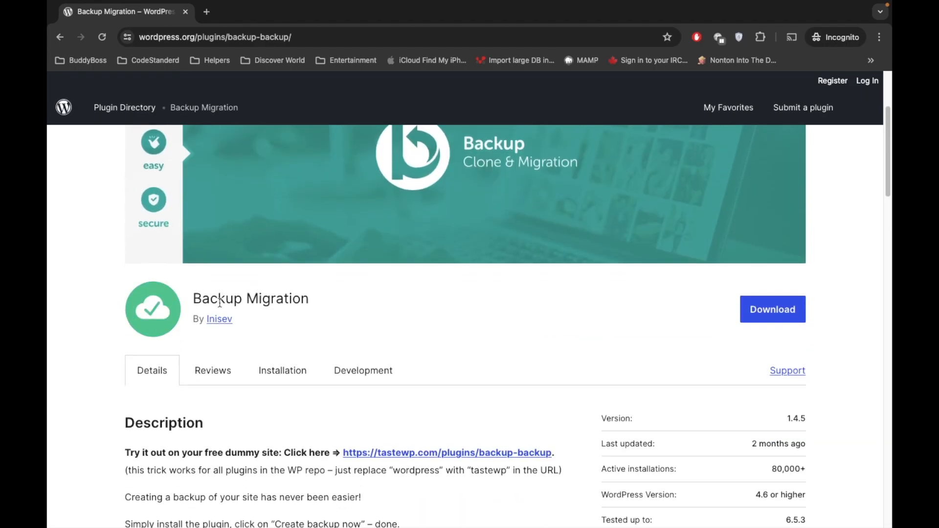
# Step: Highlight the Backup Migration name, then open the tastewp.com/plugins/backup-backup link in a new tab
pyautogui.moveTo(190, 298); pyautogui.dragTo(318, 296)
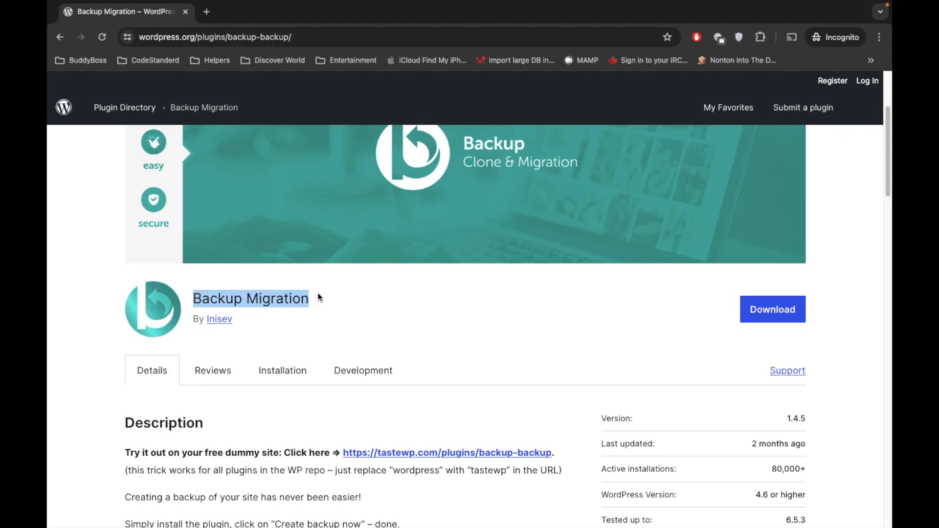
pyautogui.scroll(-3, 317, 296)
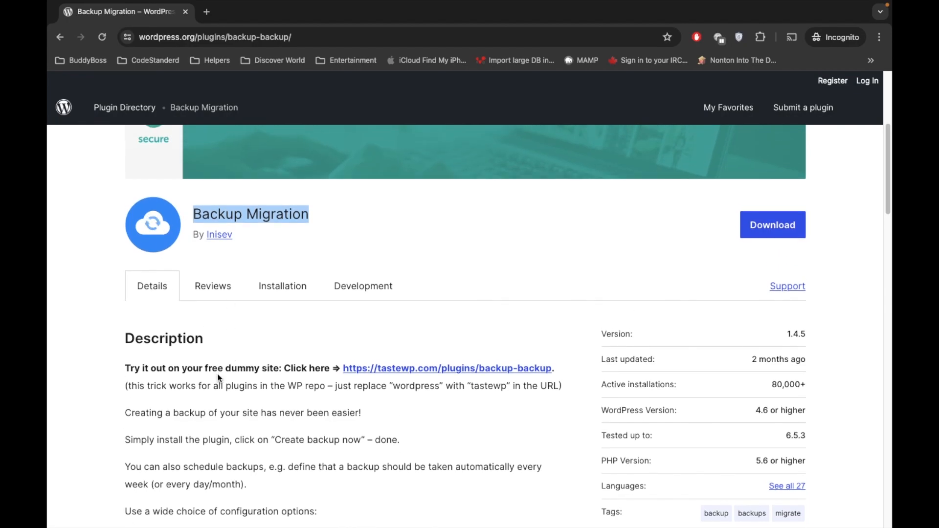
pyautogui.scroll(2, 218, 374)
pyautogui.click(333, 268)
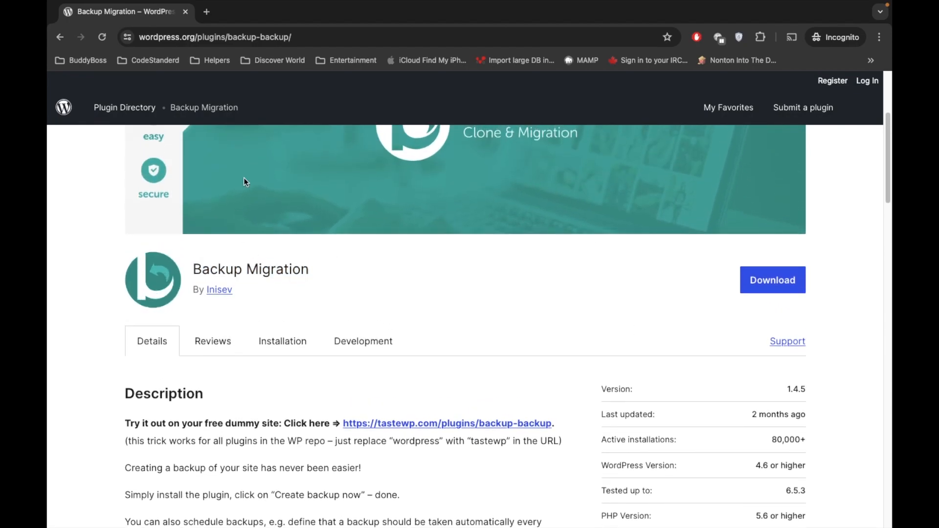
pyautogui.scroll(-3, 369, 187)
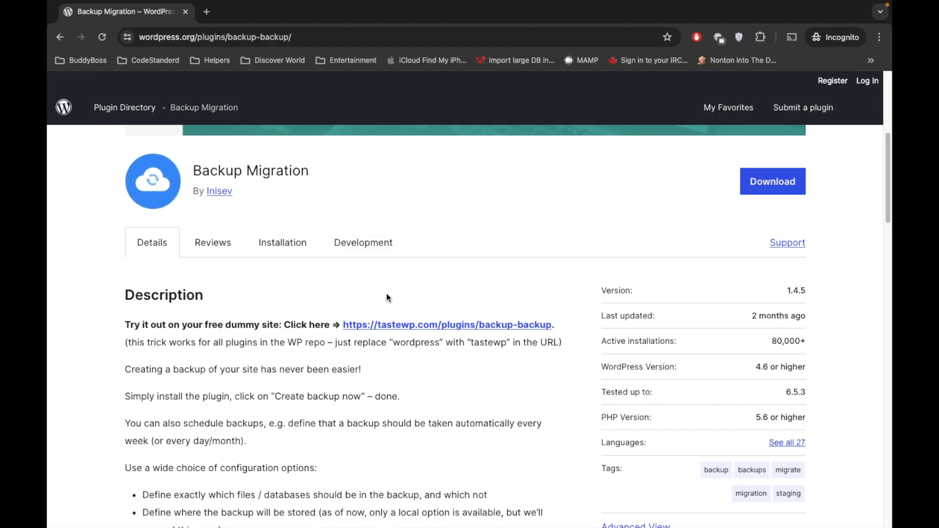
pyautogui.keyDown('super'); pyautogui.click(390, 326); pyautogui.keyUp('super')
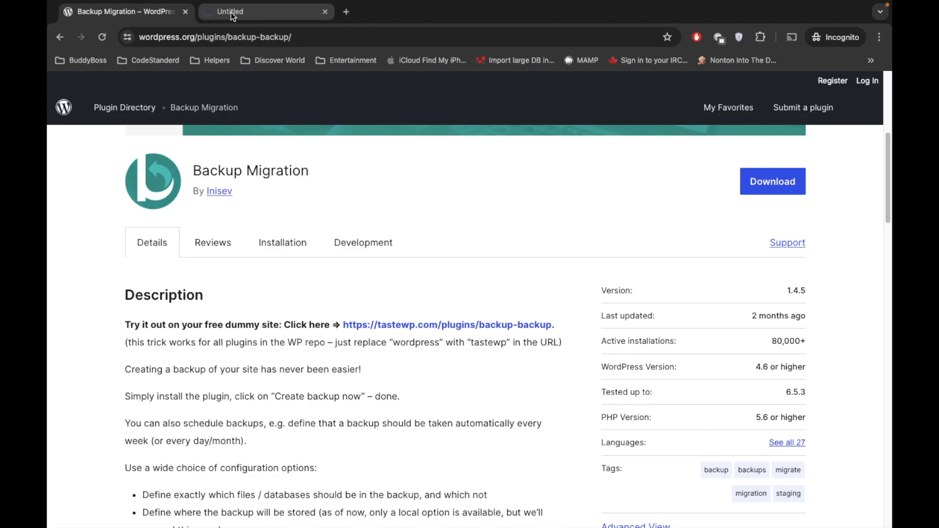
# Step: Wait for the new tab's TasteWP test site to generate, then dismiss its expiry countdown notice
pyautogui.click(230, 12)
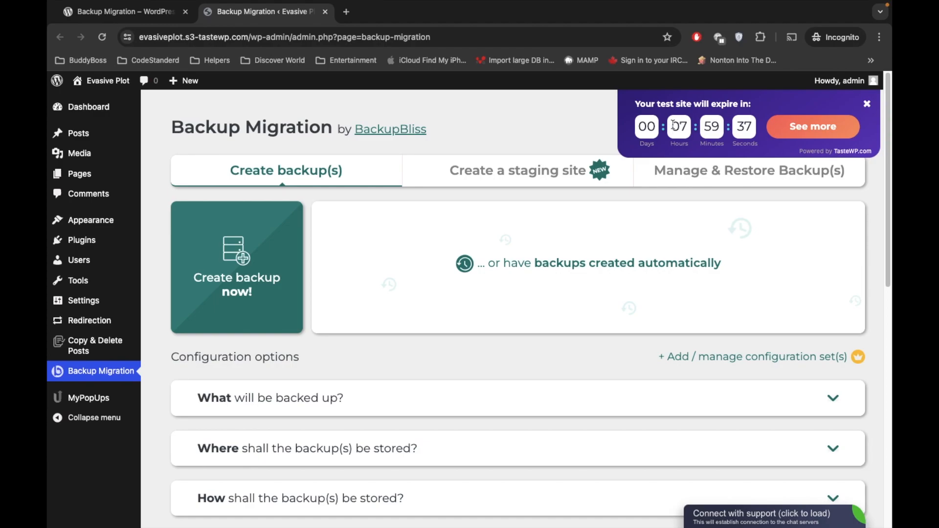
pyautogui.click(866, 103)
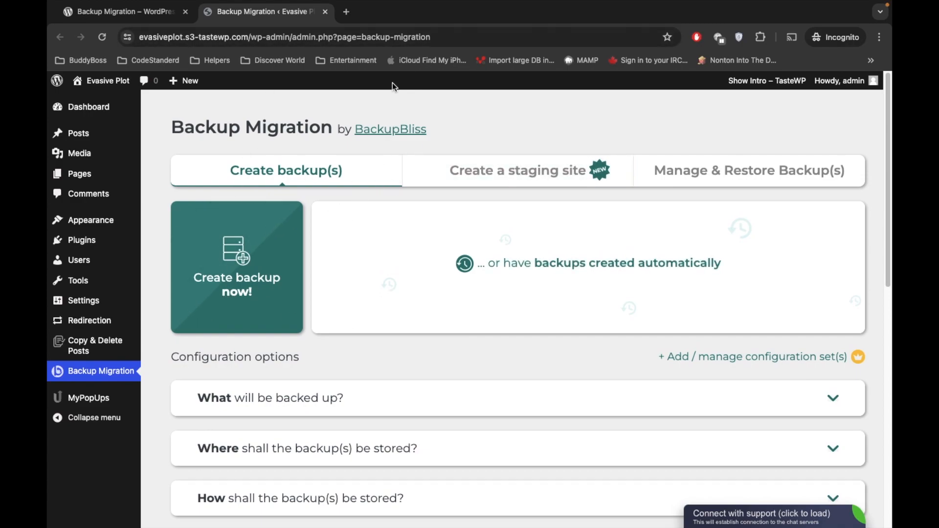
# Step: Go to Add New Plugin and search for Comment Mention
pyautogui.moveTo(78, 243)
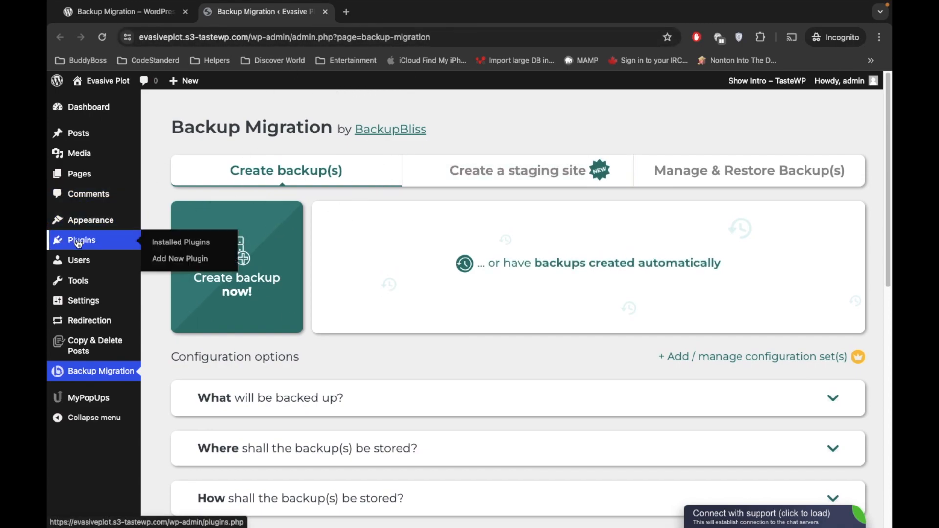
pyautogui.click(82, 241)
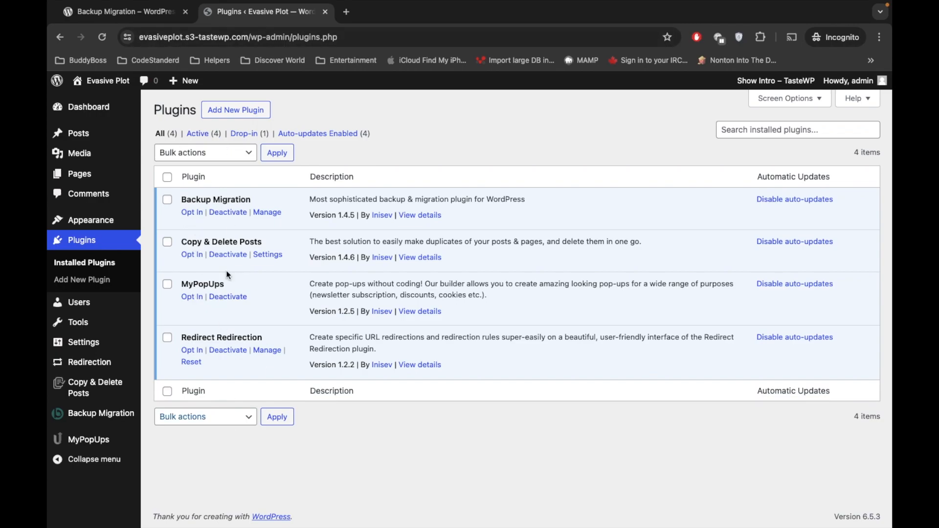
pyautogui.click(248, 110)
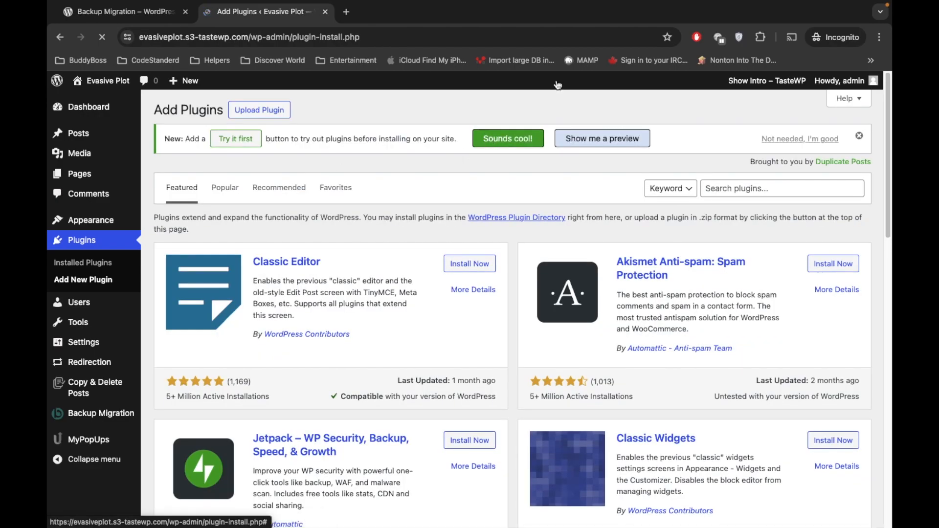
pyautogui.click(717, 182)
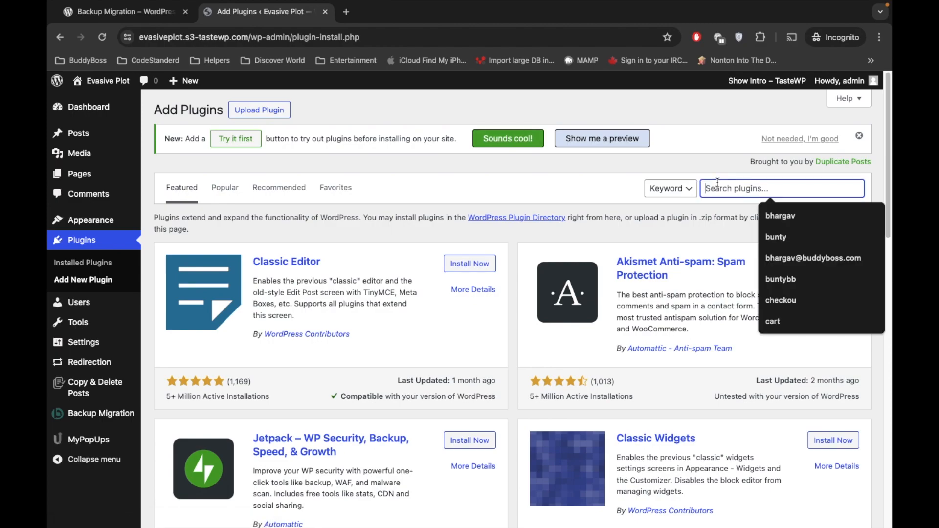
pyautogui.write('Comment Mention')
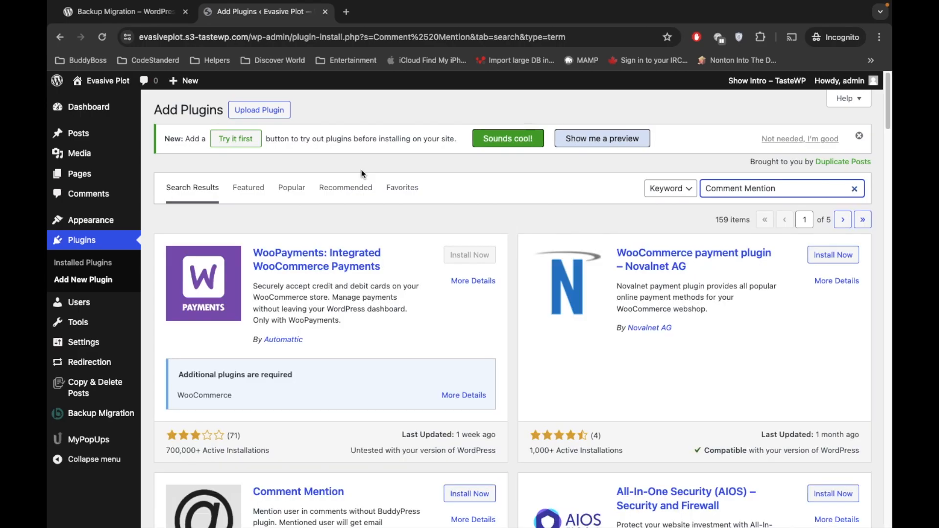
pyautogui.scroll(-2, 398, 286)
pyautogui.scroll(-2, 398, 286)
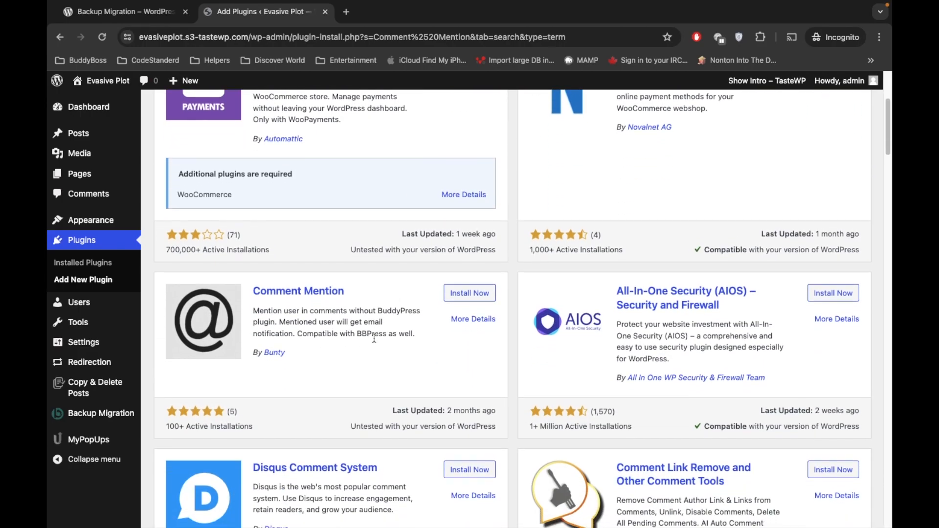
# Step: Install and activate Comment Mention, then open General Settings
pyautogui.click(468, 292)
pyautogui.click(472, 292)
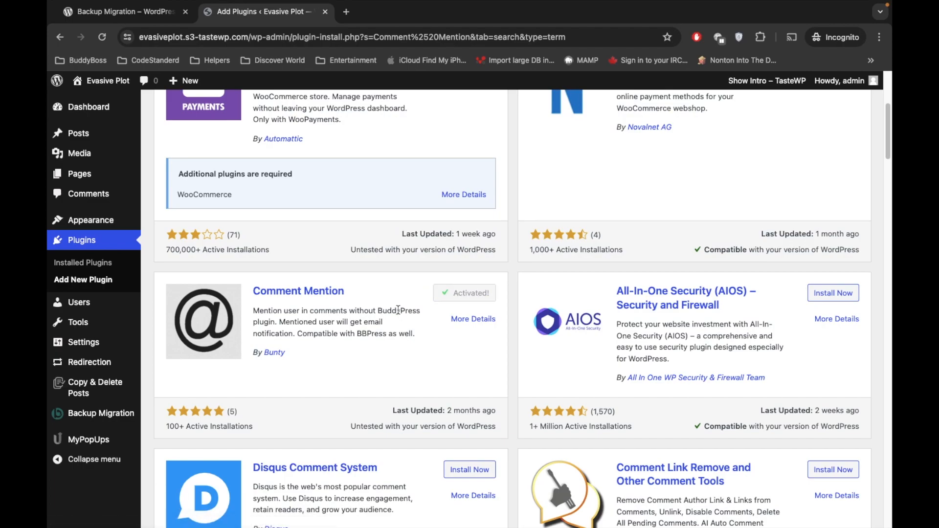
pyautogui.click(84, 350)
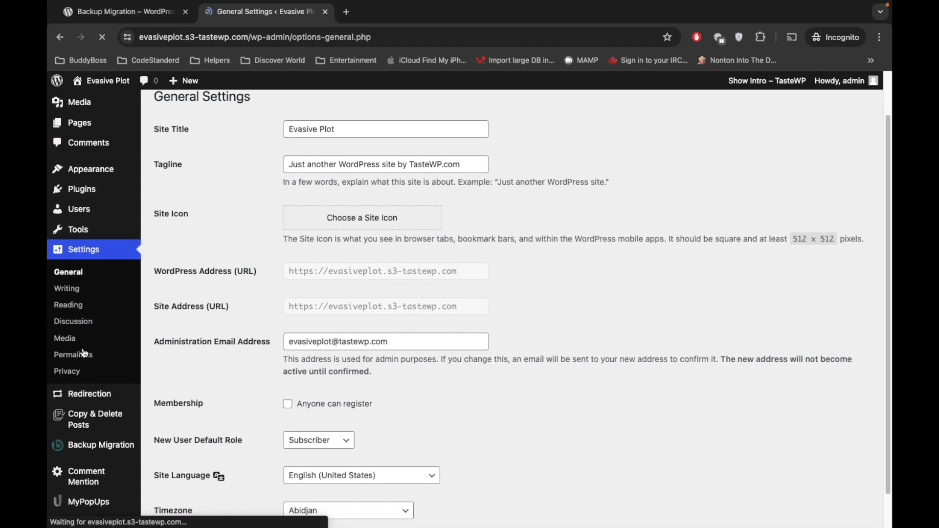
# Step: In Comment Mention settings, tick Subscriber, hide Administrators, enable mention emails, and save
pyautogui.scroll(-3, 84, 353)
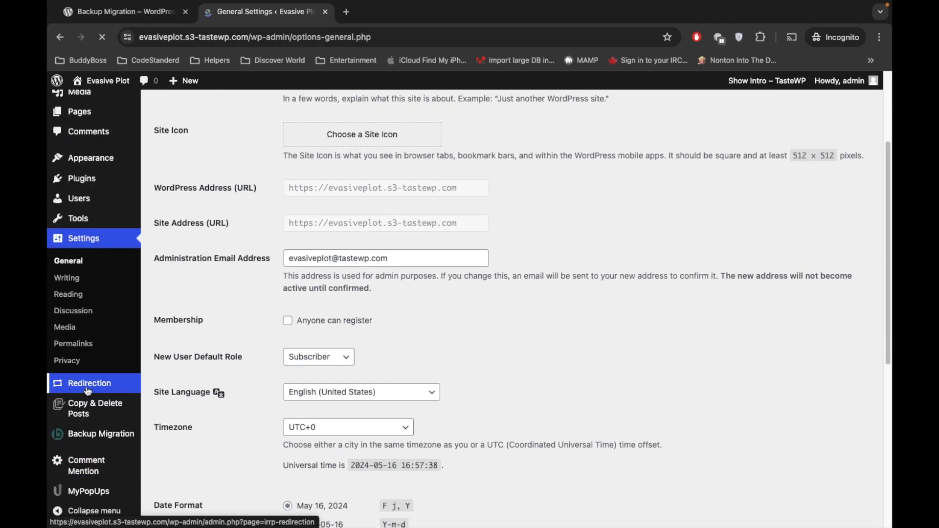
pyautogui.click(80, 468)
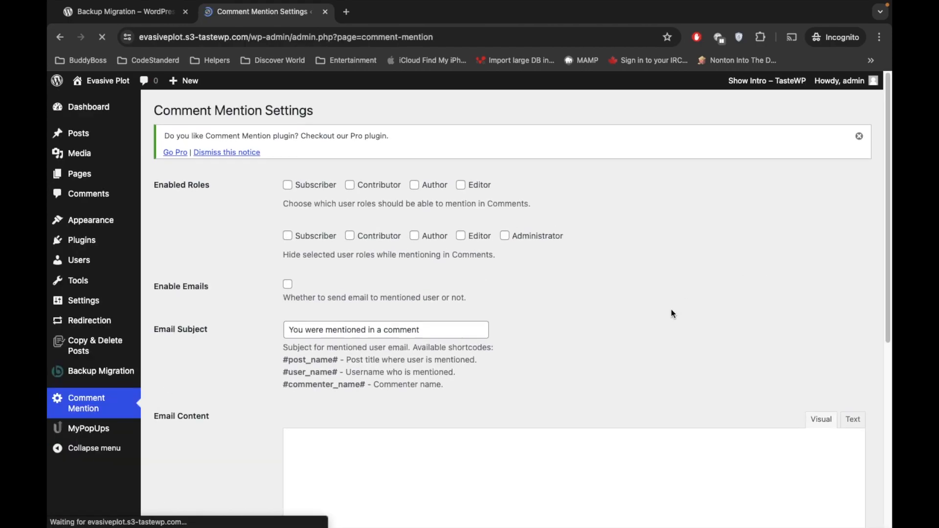
pyautogui.scroll(-6, 278, 283)
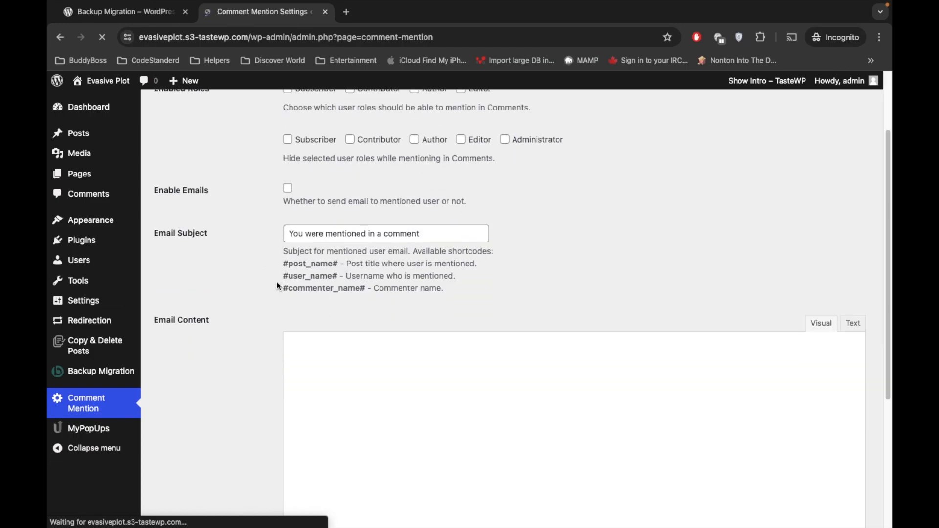
pyautogui.scroll(6, 278, 282)
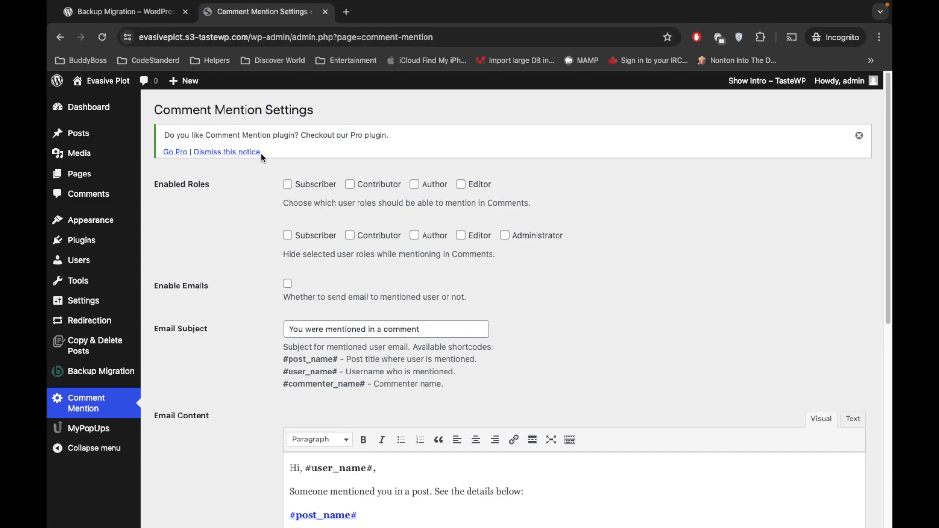
pyautogui.click(288, 235)
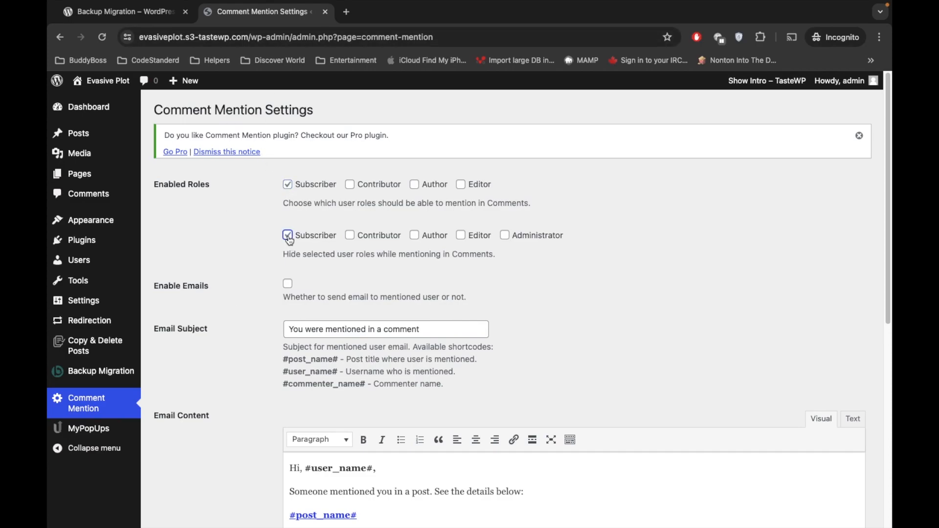
pyautogui.click(503, 236)
pyautogui.click(288, 286)
pyautogui.scroll(-8, 211, 318)
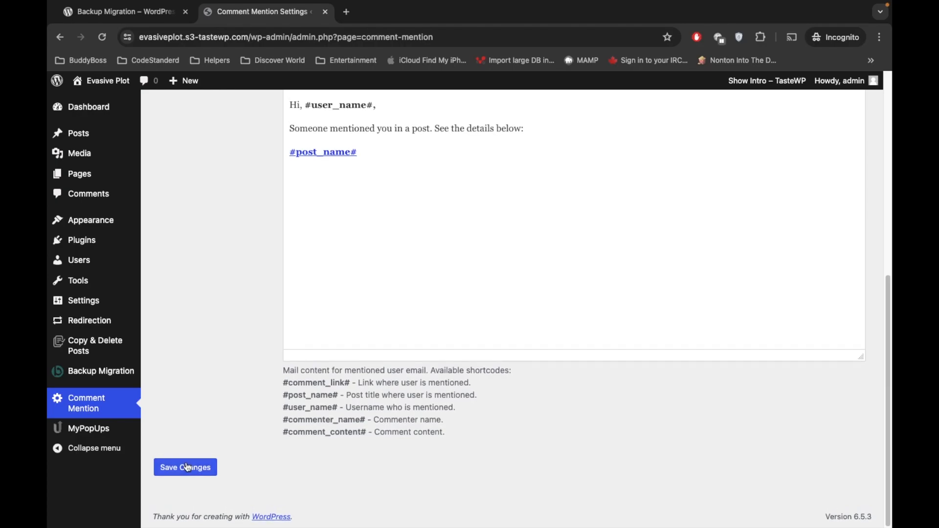
pyautogui.click(188, 468)
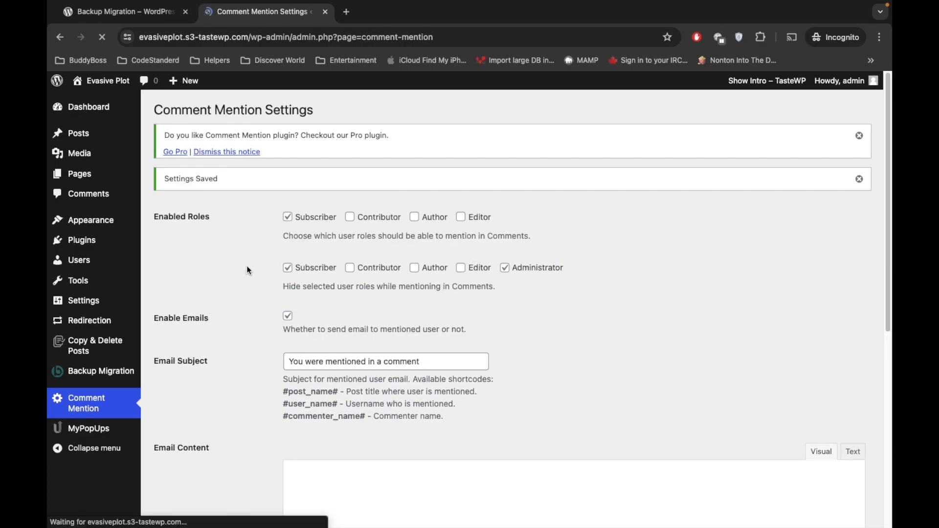
# Step: Open the front end in a new tab and start editing Navigation in the Site Editor
pyautogui.moveTo(92, 81)
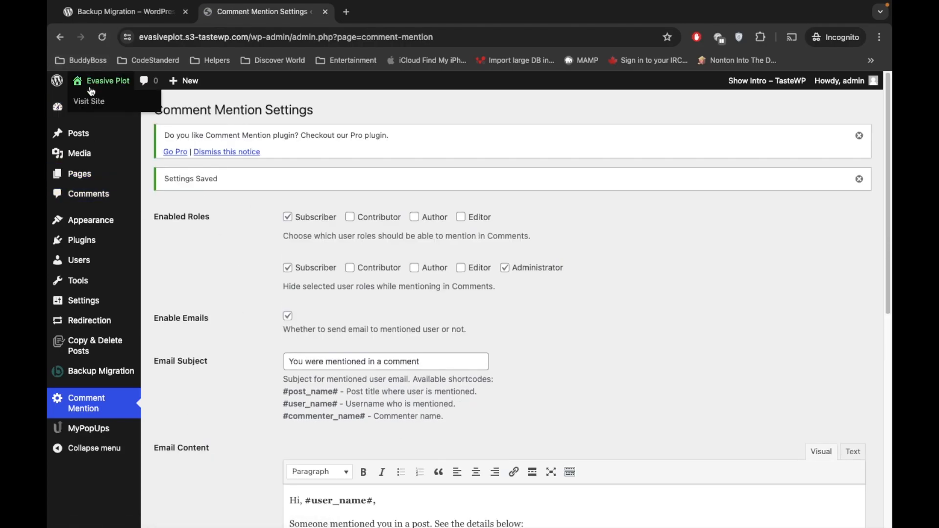
pyautogui.keyDown('super'); pyautogui.click(89, 102); pyautogui.keyUp('super')
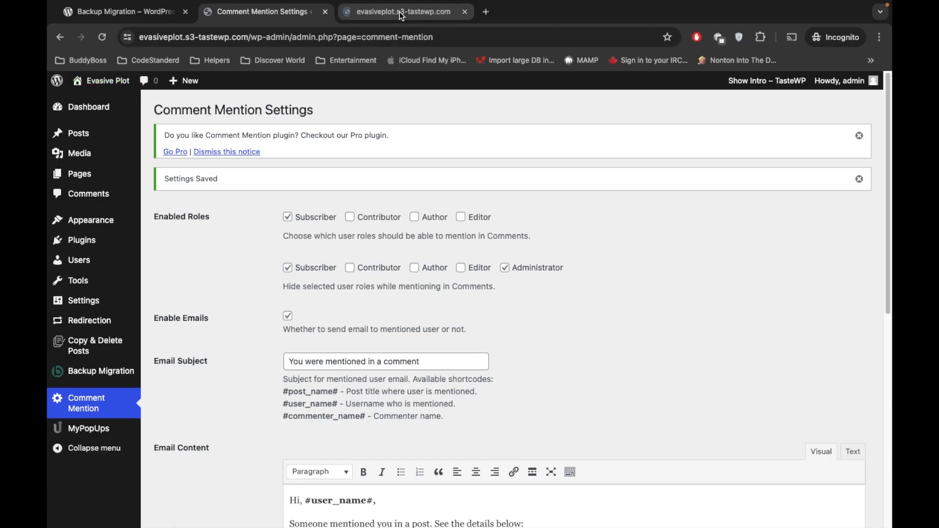
pyautogui.click(401, 14)
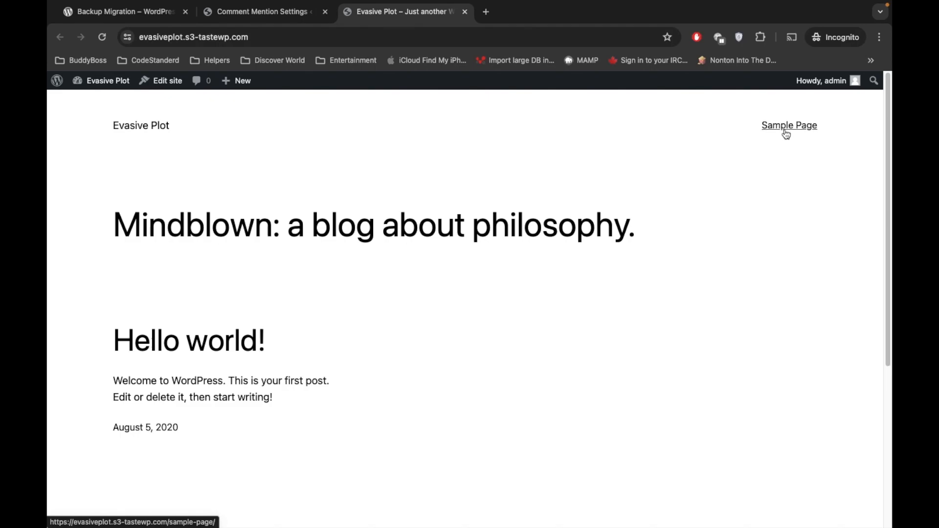
pyautogui.click(285, 18)
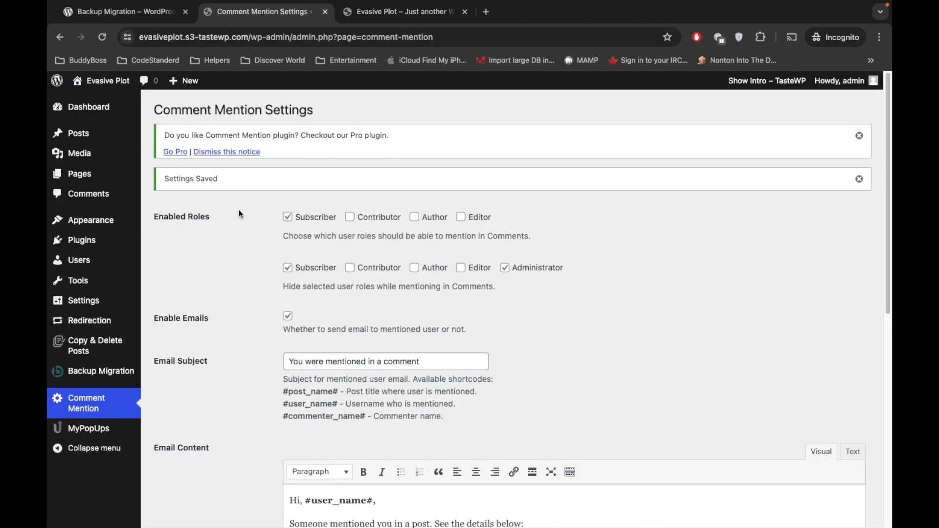
pyautogui.moveTo(78, 220)
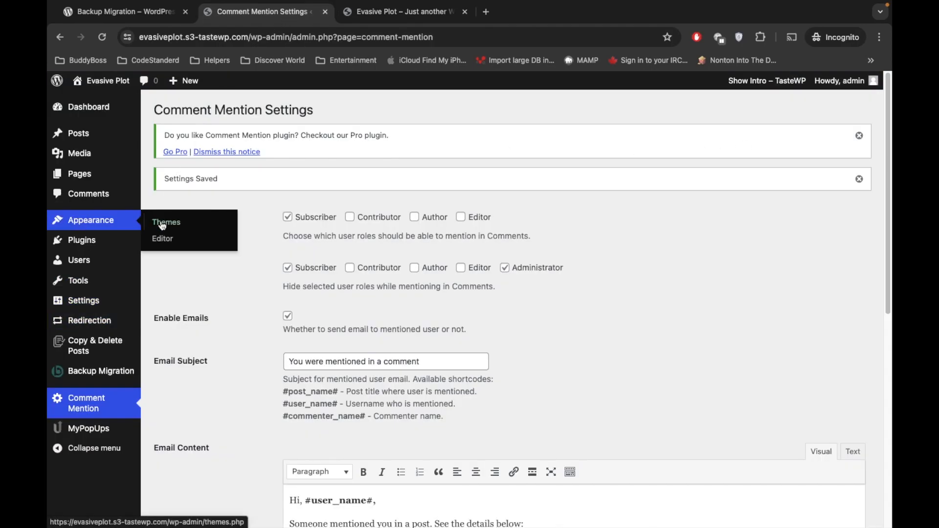
pyautogui.click(165, 242)
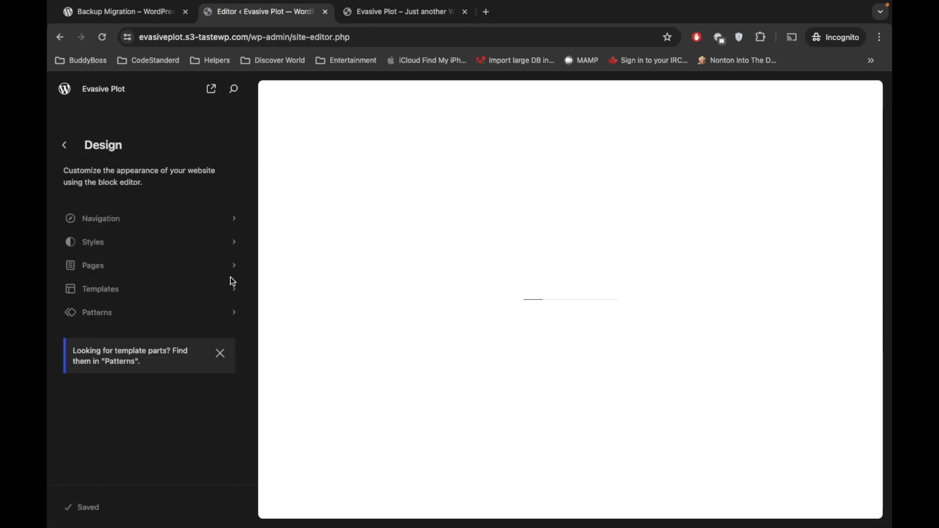
pyautogui.click(230, 220)
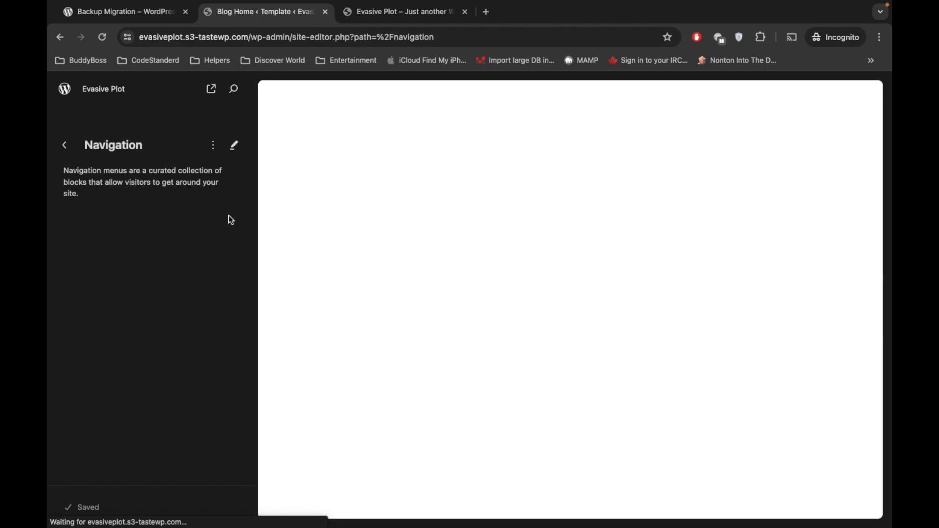
pyautogui.click(233, 145)
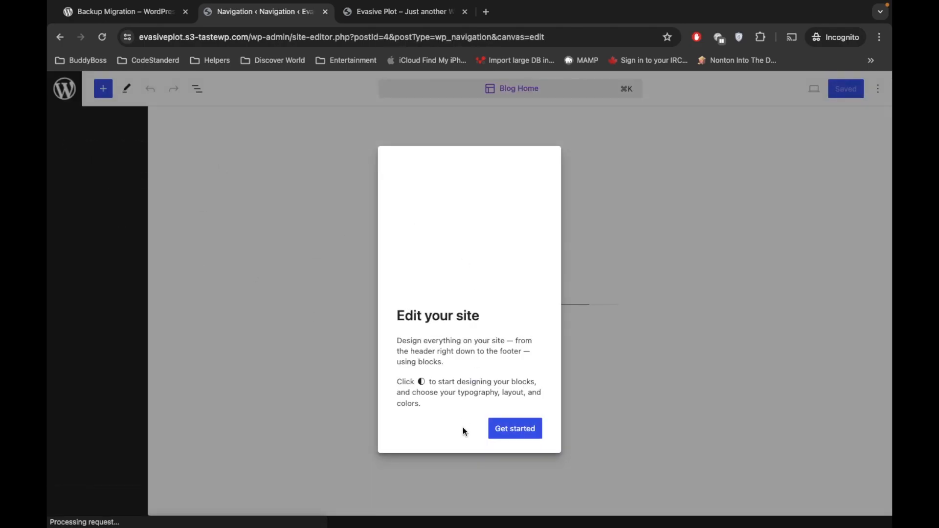
pyautogui.click(515, 432)
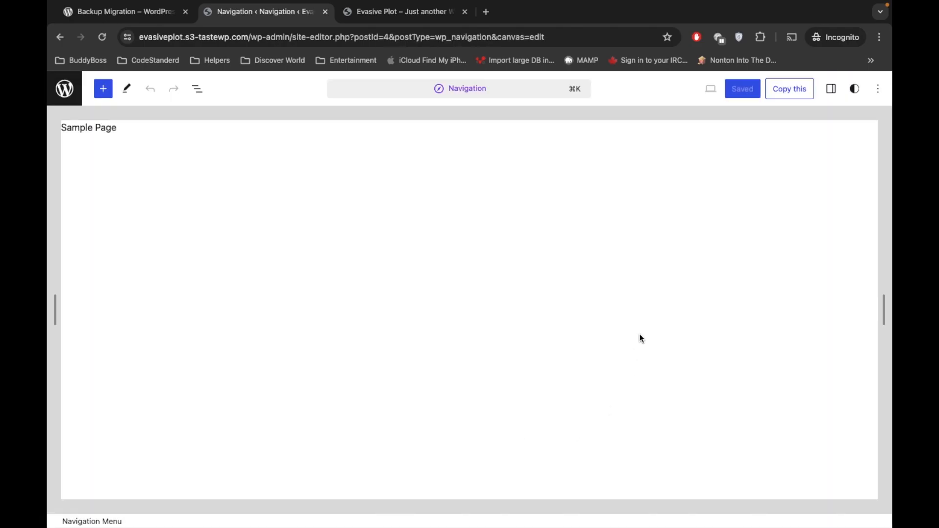
# Step: Convert the Sample Page list block into editable navigation items
pyautogui.click(125, 127)
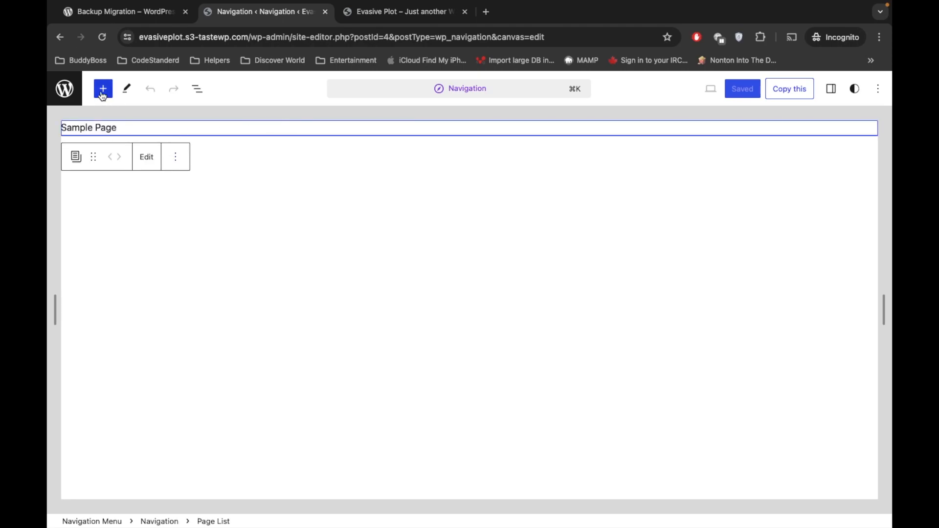
pyautogui.click(174, 159)
pyautogui.click(128, 219)
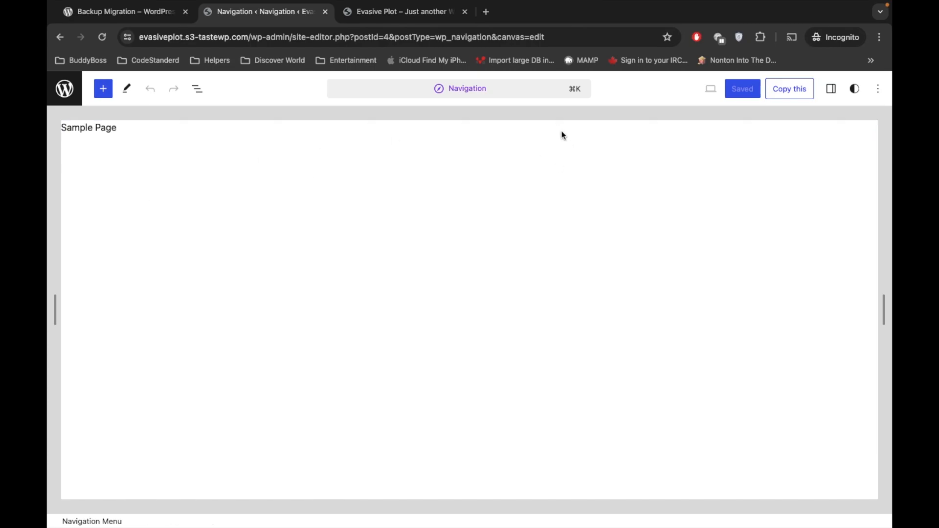
pyautogui.click(538, 128)
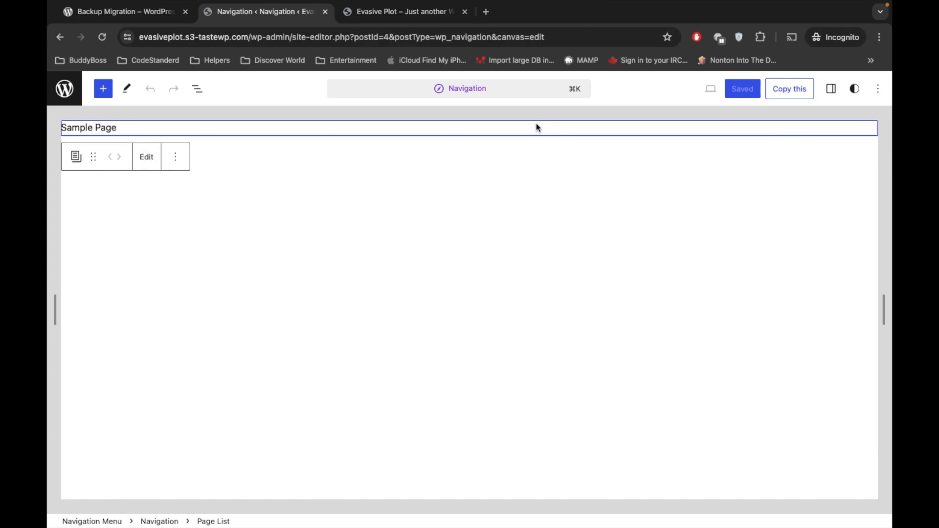
pyautogui.click(152, 160)
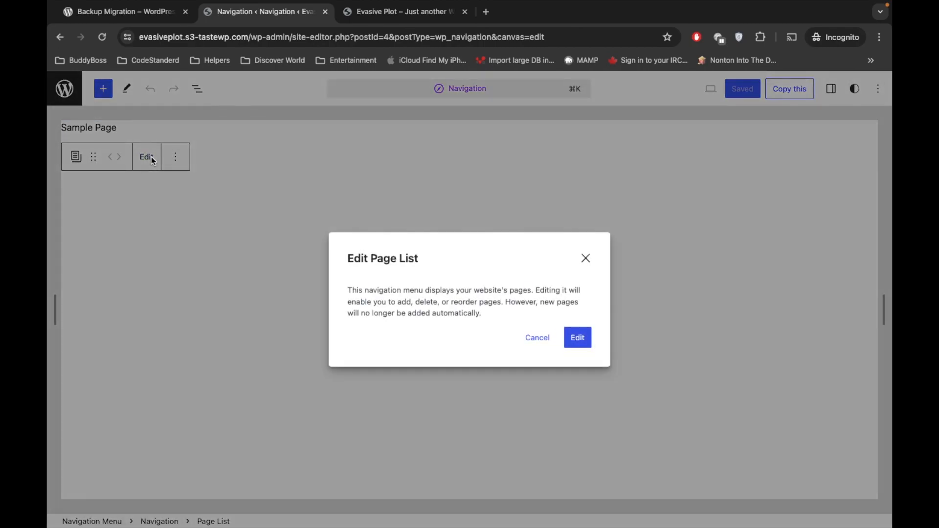
pyautogui.click(579, 338)
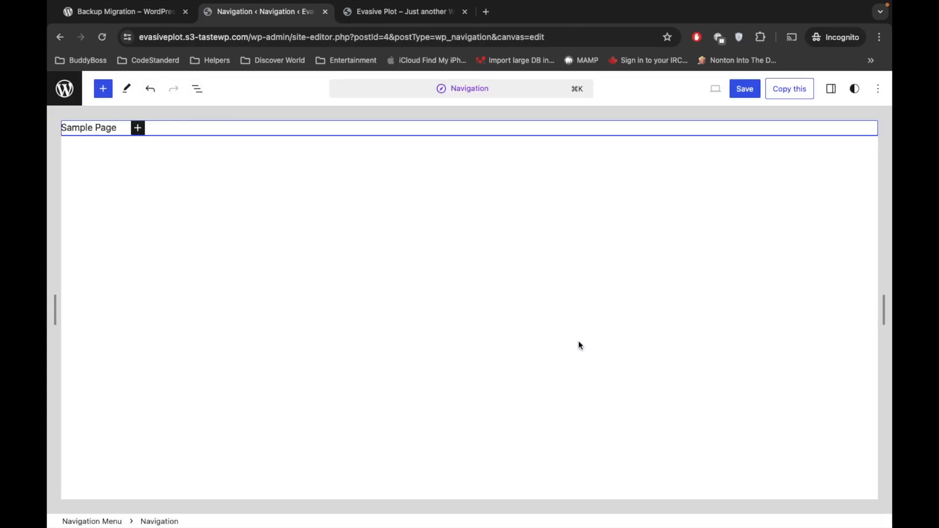
# Step: Add a Search block after Sample Page in the navigation and save the menu
pyautogui.click(138, 127)
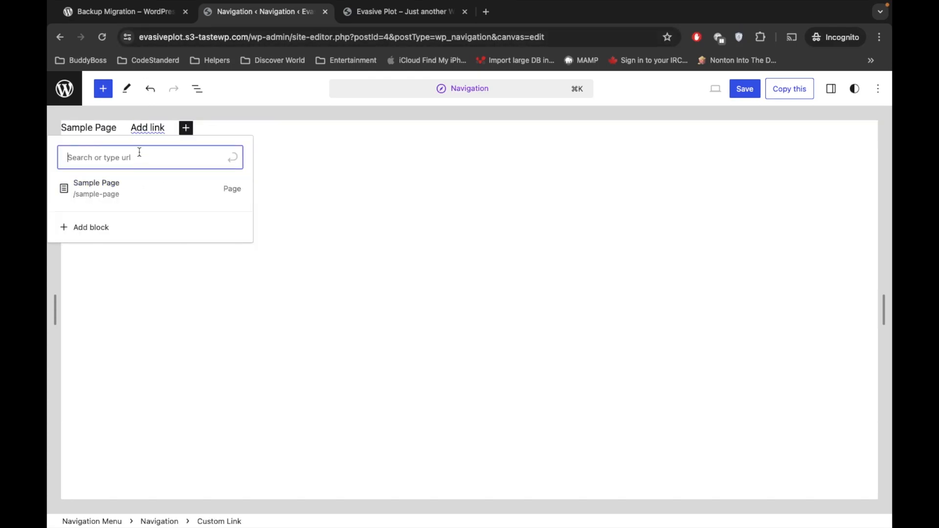
pyautogui.click(100, 227)
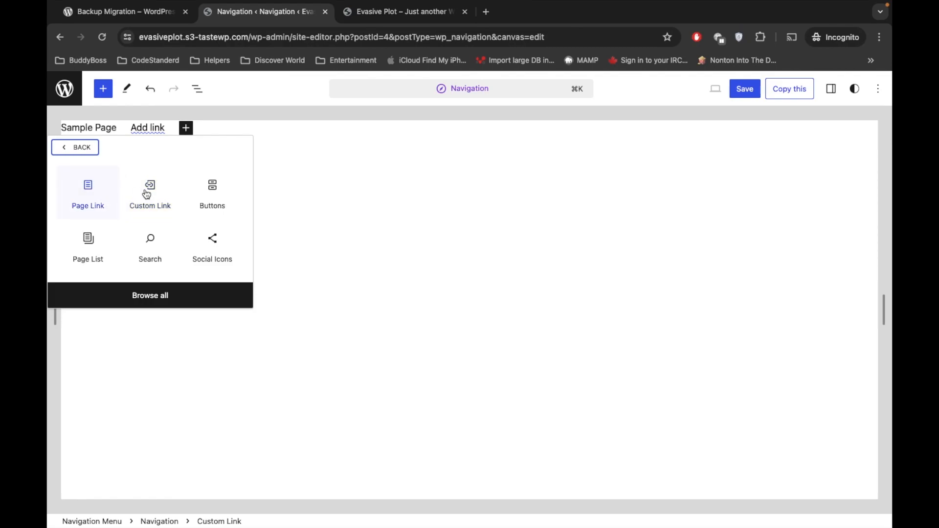
pyautogui.click(153, 250)
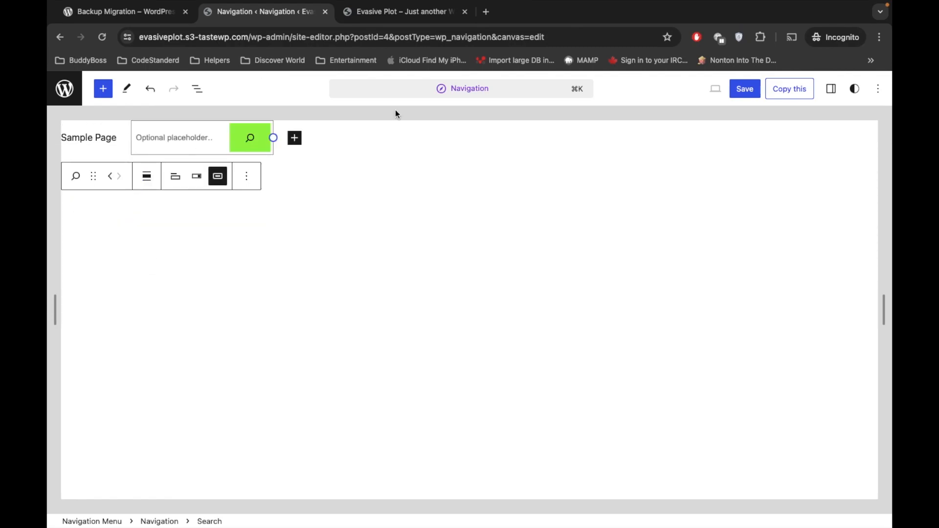
pyautogui.click(747, 90)
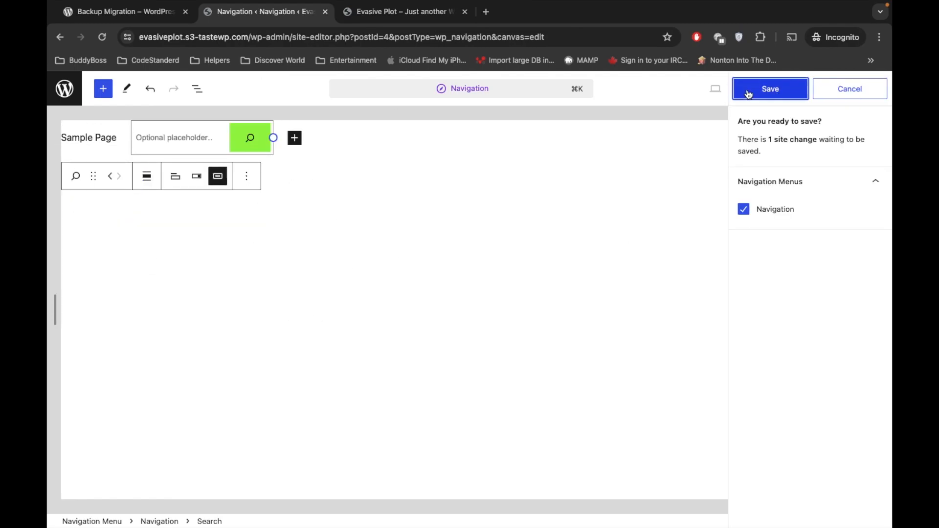
pyautogui.click(759, 93)
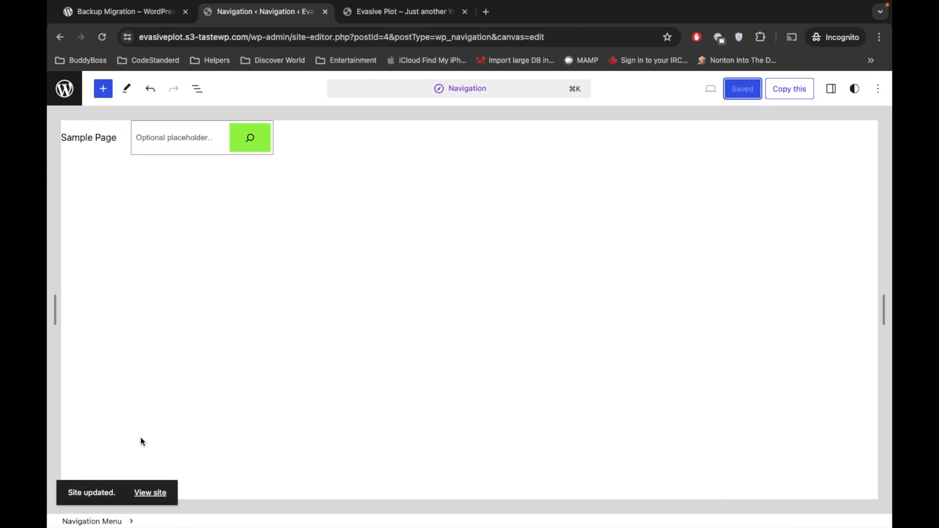
# Step: Check the live site's header search and the active Twenty Twenty-Three theme, then return to Backup Migration
pyautogui.click(144, 493)
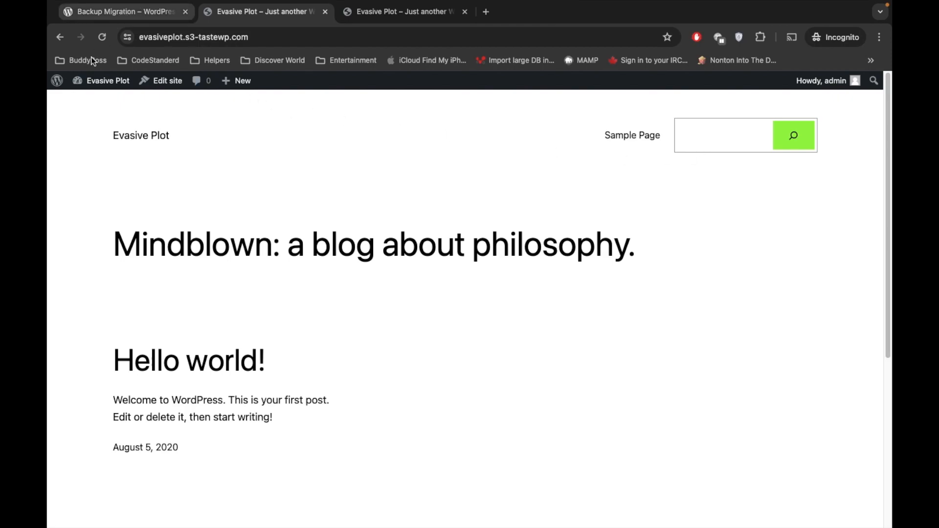
pyautogui.moveTo(102, 80)
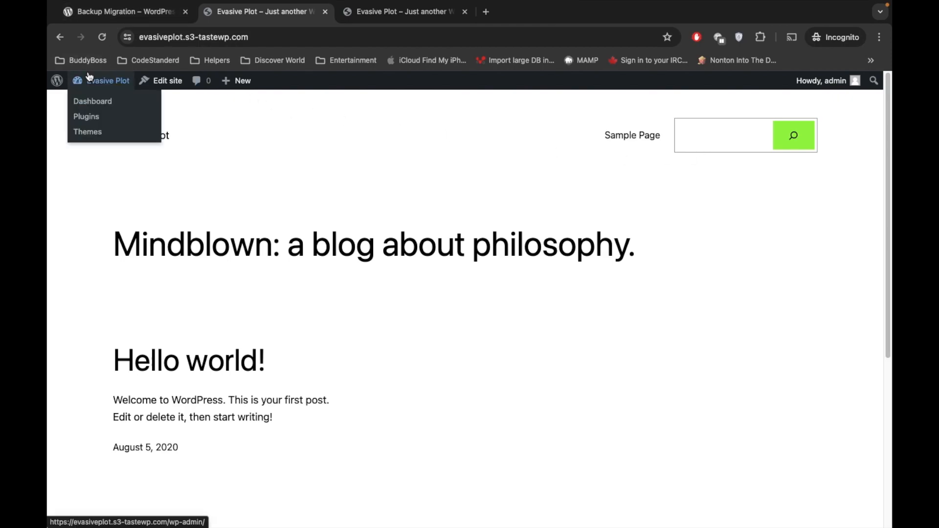
pyautogui.click(86, 134)
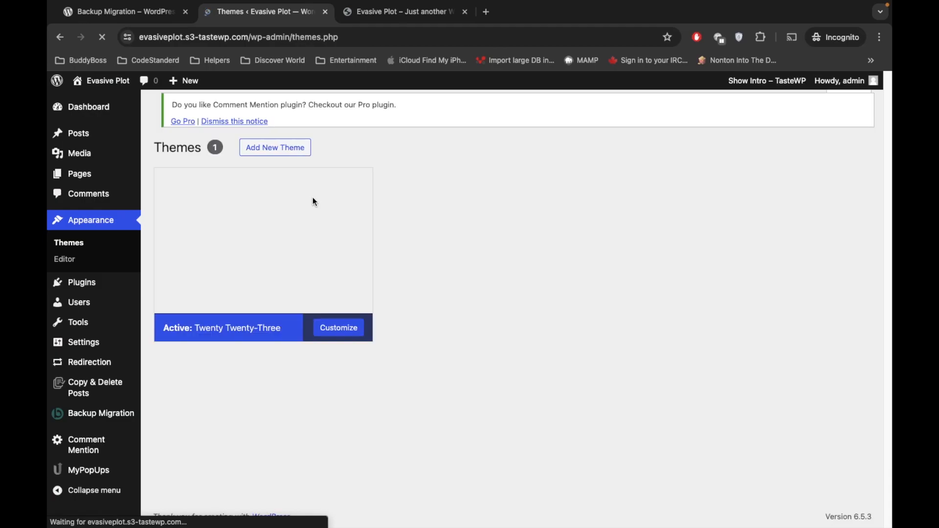
pyautogui.scroll(-1, 316, 162)
pyautogui.scroll(1, 315, 162)
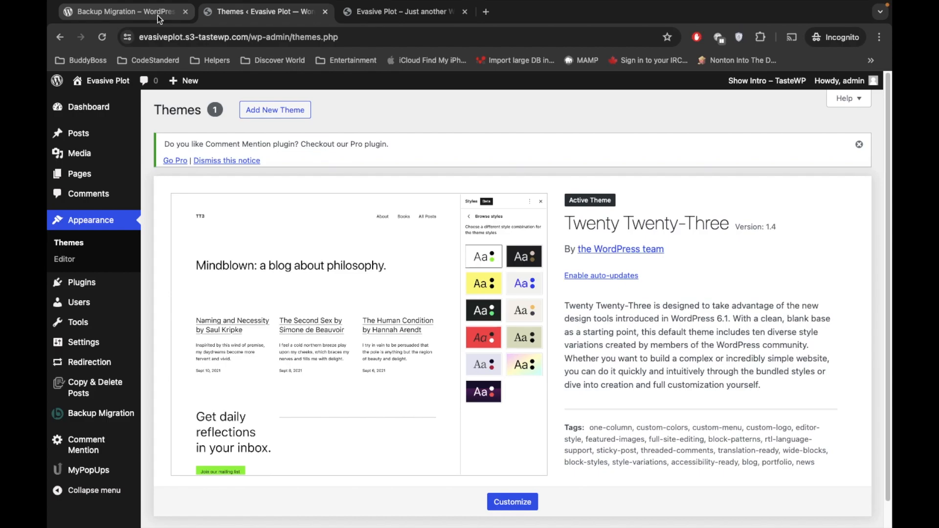
pyautogui.click(82, 417)
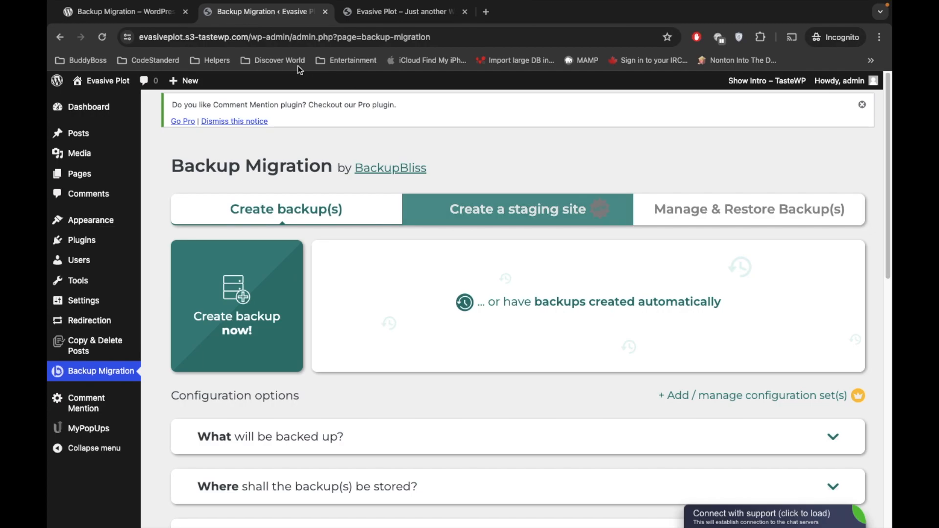
# Step: Start a new backup and confirm backing up the 19.28 MB of site data
pyautogui.click(241, 331)
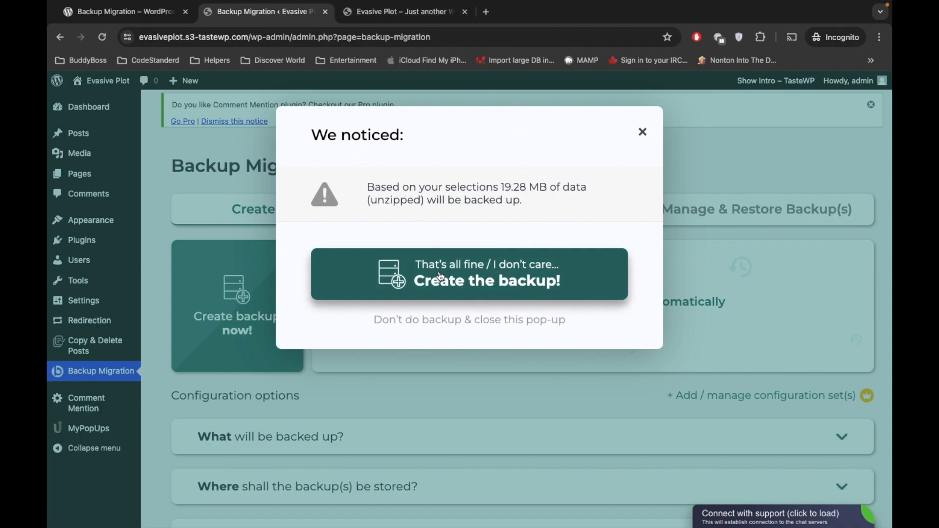
pyautogui.click(504, 286)
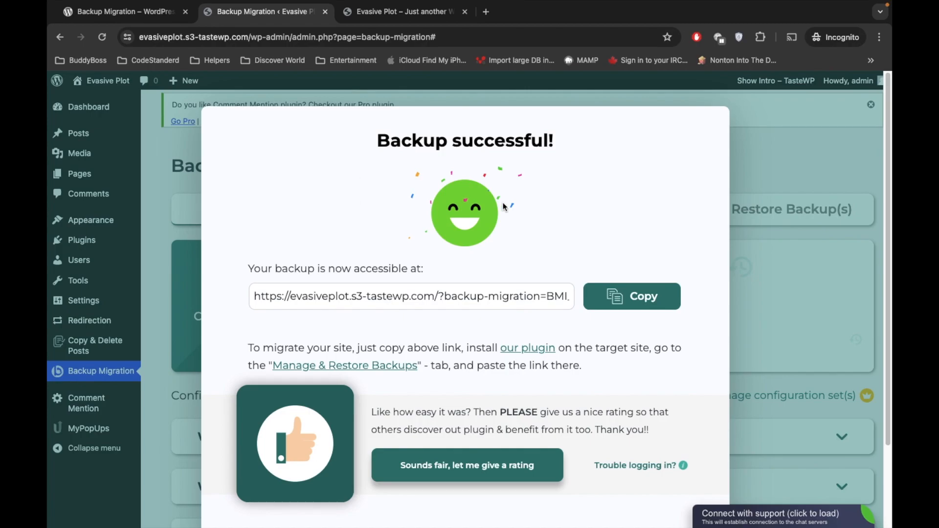
# Step: Copy the backup link, load it in a new tab, and save the zip to Downloads
pyautogui.scroll(-2, 395, 265)
pyautogui.scroll(2, 394, 265)
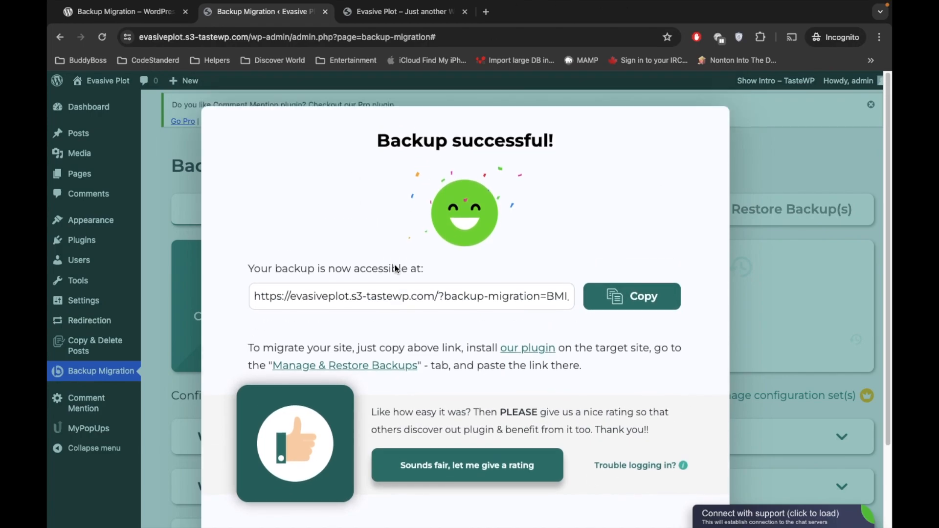
pyautogui.click(620, 302)
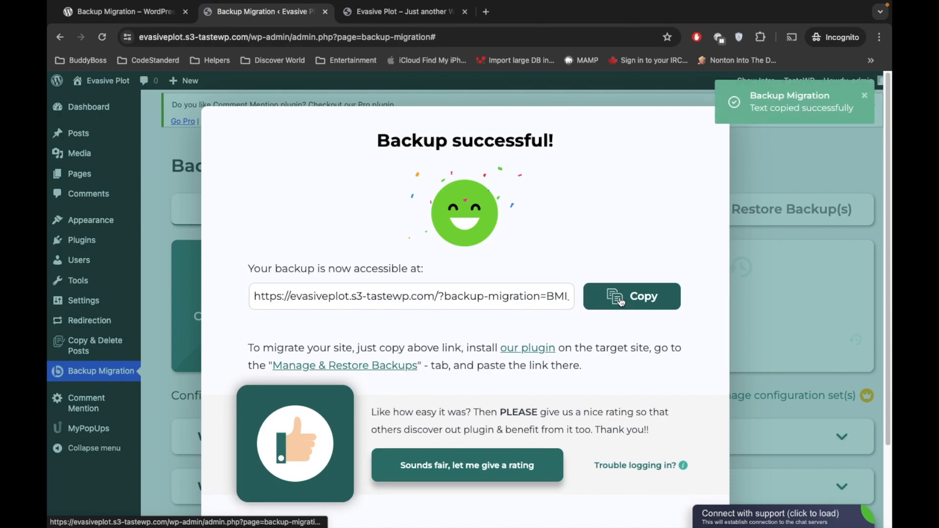
pyautogui.click(484, 15)
pyautogui.press('super+v')
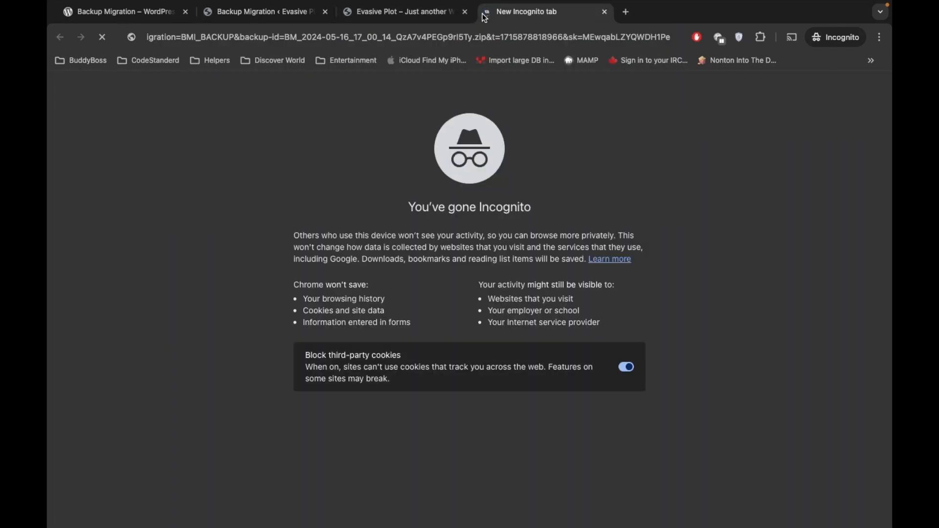
pyautogui.press('Return')
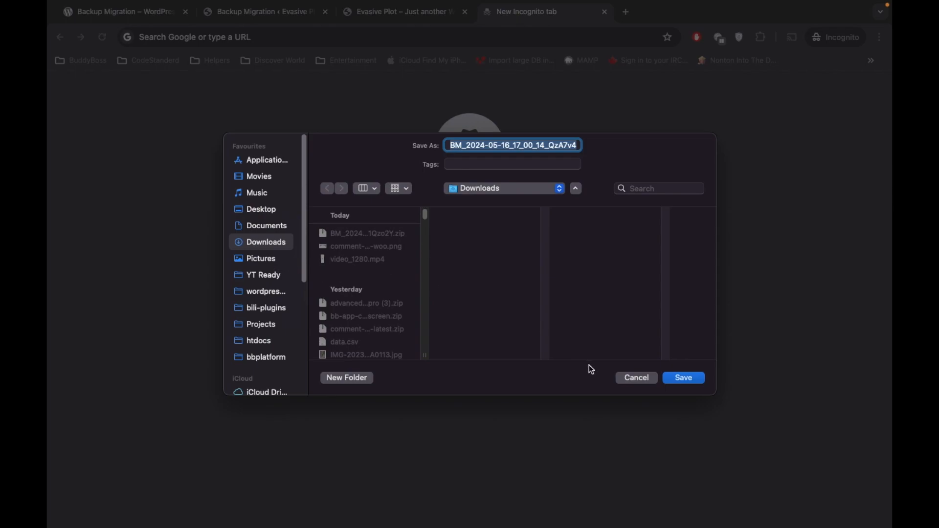
pyautogui.click(688, 379)
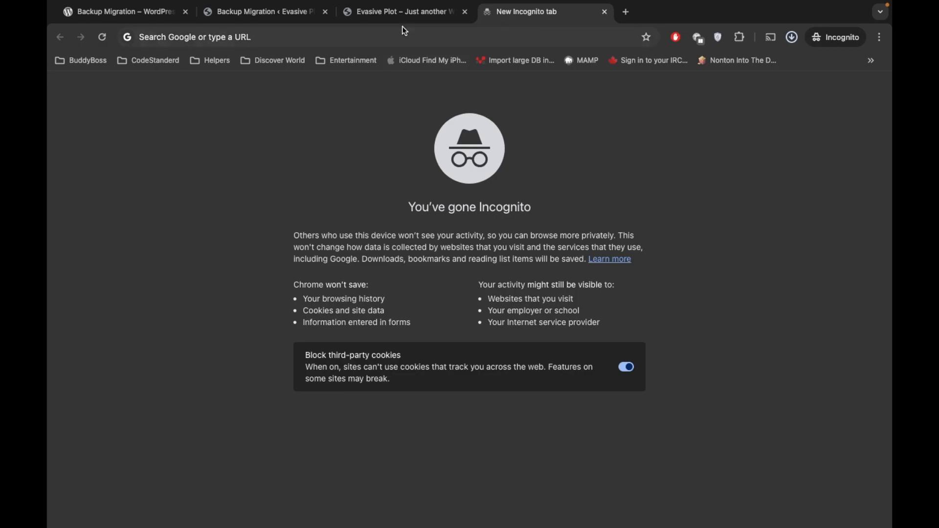
# Step: Close the Evasive Plot front-end tab and return to the Backup successful page
pyautogui.click(386, 12)
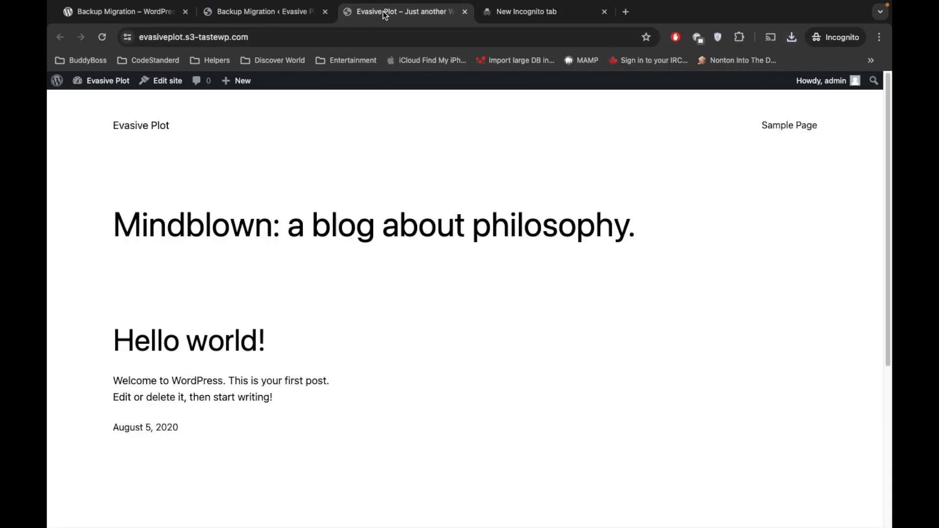
pyautogui.click(466, 12)
pyautogui.click(281, 13)
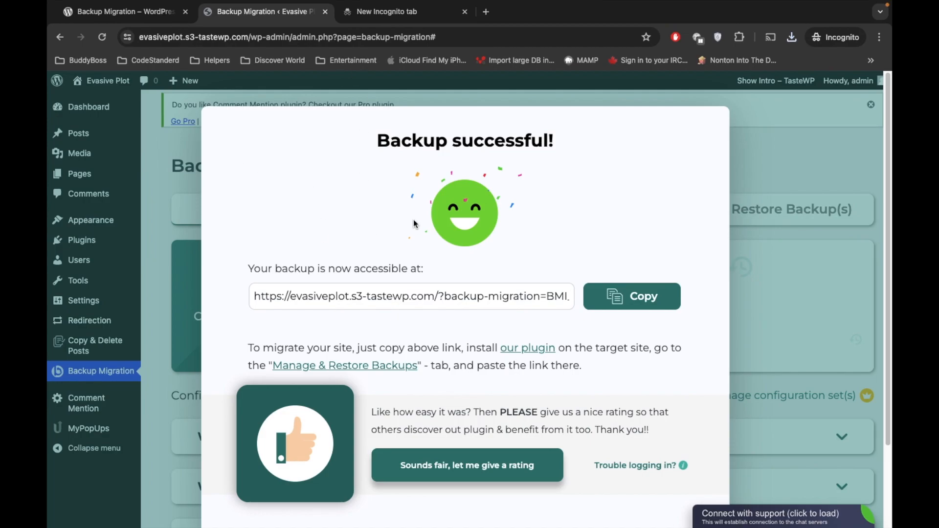
# Step: In Terminal, enlarge the text, clear the screen, and cd into bash-scripts
pyautogui.moveTo(372, 527)
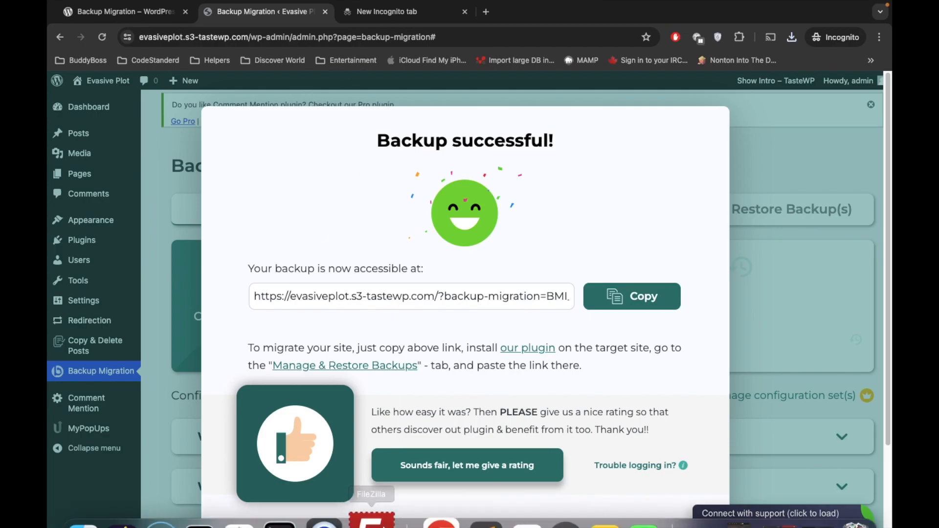
pyautogui.click(295, 497)
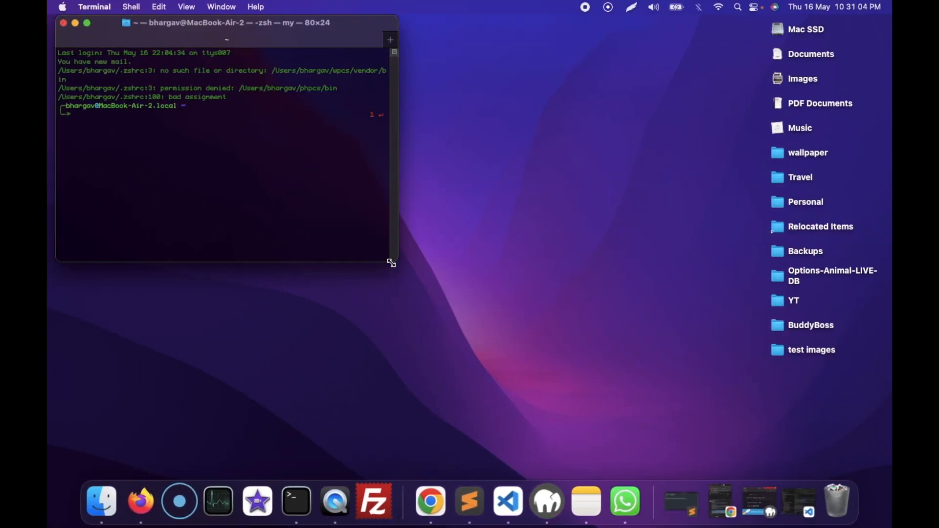
pyautogui.press('super+minus')
pyautogui.press('super+plus')
pyautogui.press('super+plus')
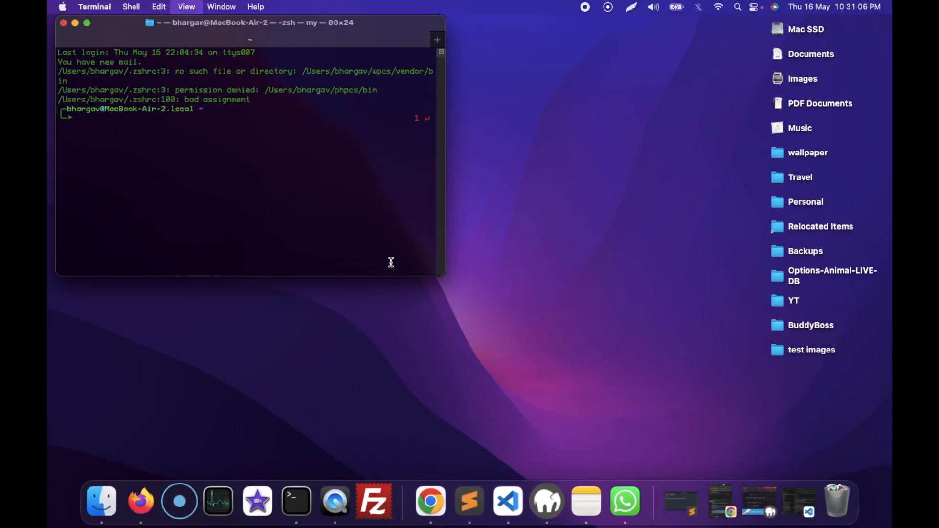
pyautogui.press('super+plus')
pyautogui.press('super+plus')
pyautogui.press('super+plus')
pyautogui.press('super+plus')
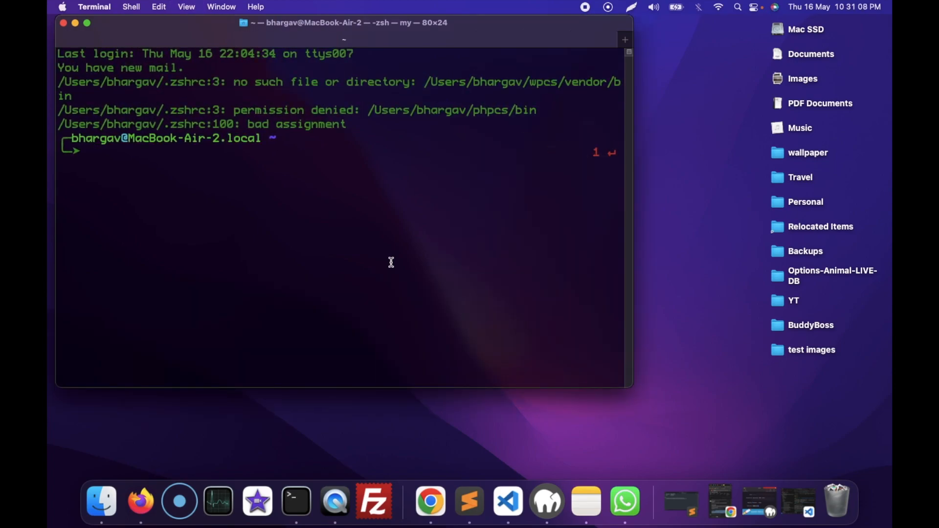
pyautogui.write('clear')
pyautogui.press('Return')
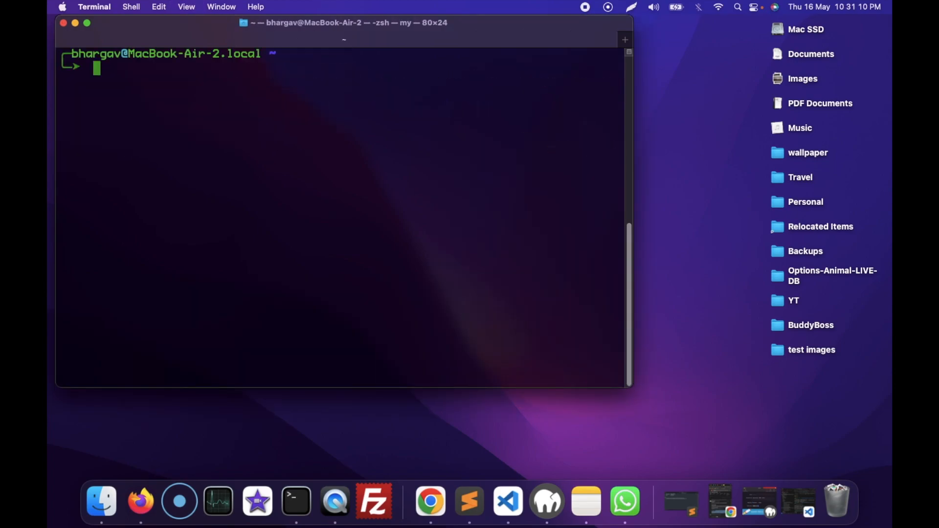
pyautogui.write('cd ba')
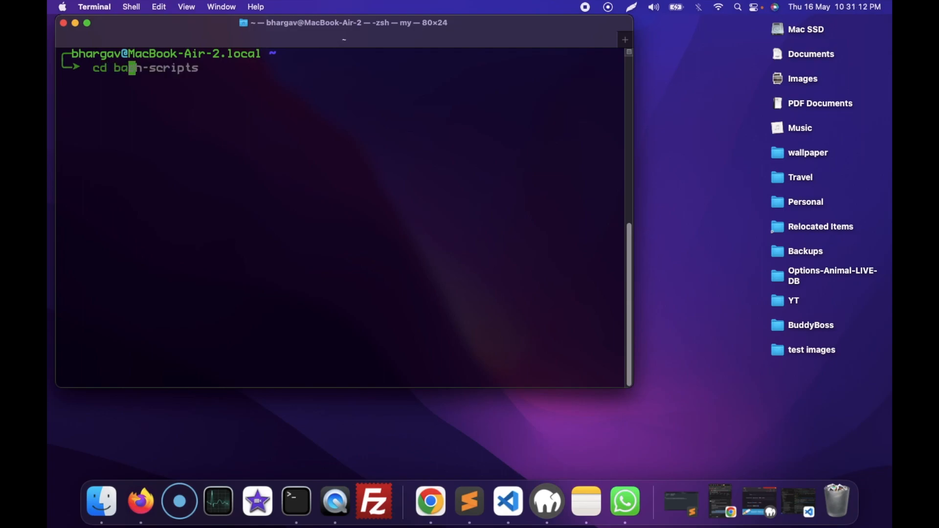
pyautogui.press('Right')
pyautogui.press('Return')
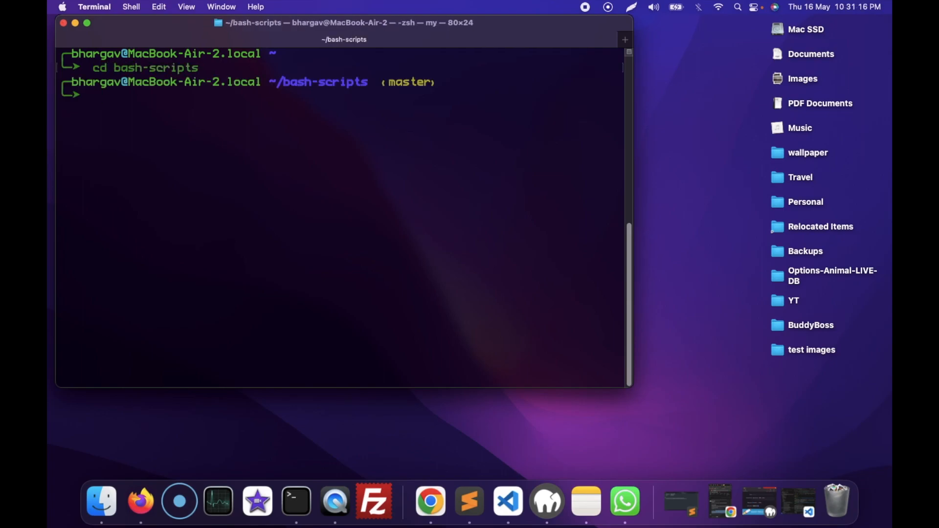
pyautogui.write('c')
pyautogui.press('BackSpace')
pyautogui.write('bash remove-wp-from-my-local.sh')
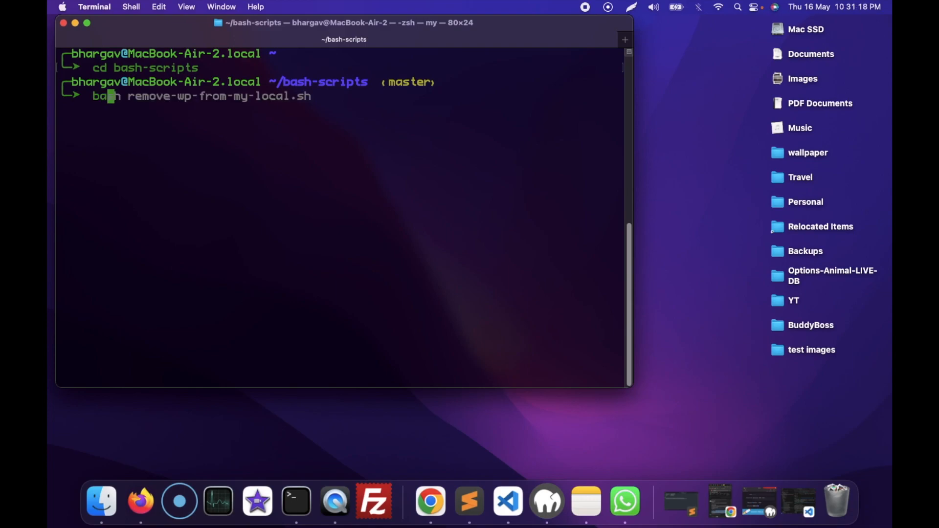
pyautogui.press('Tab')
pyautogui.press('Tab')
pyautogui.press('Tab')
pyautogui.press('Tab')
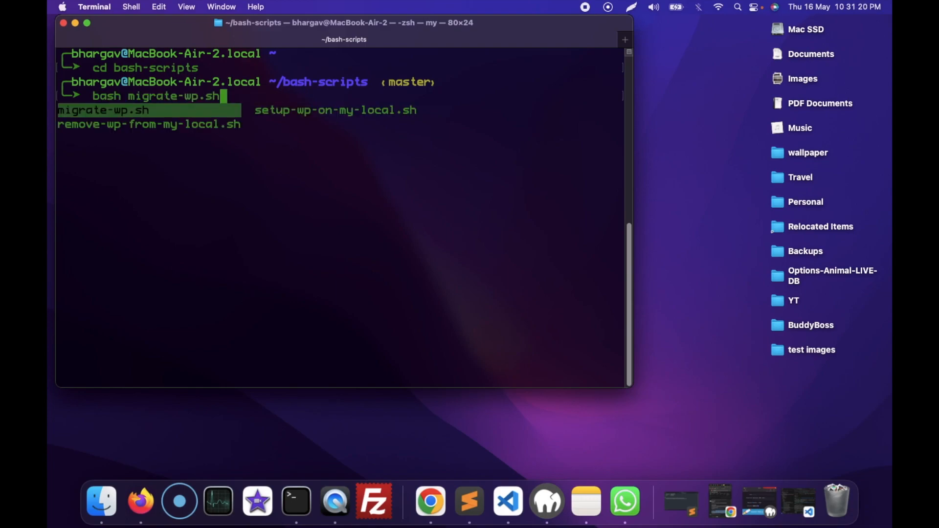
pyautogui.press('Return')
pyautogui.press('Return')
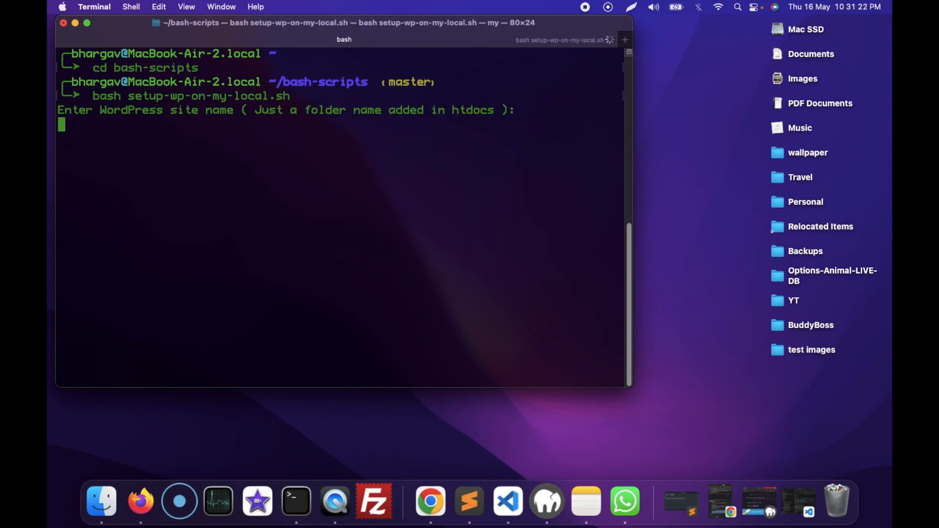
pyautogui.write('test')
pyautogui.press('Return')
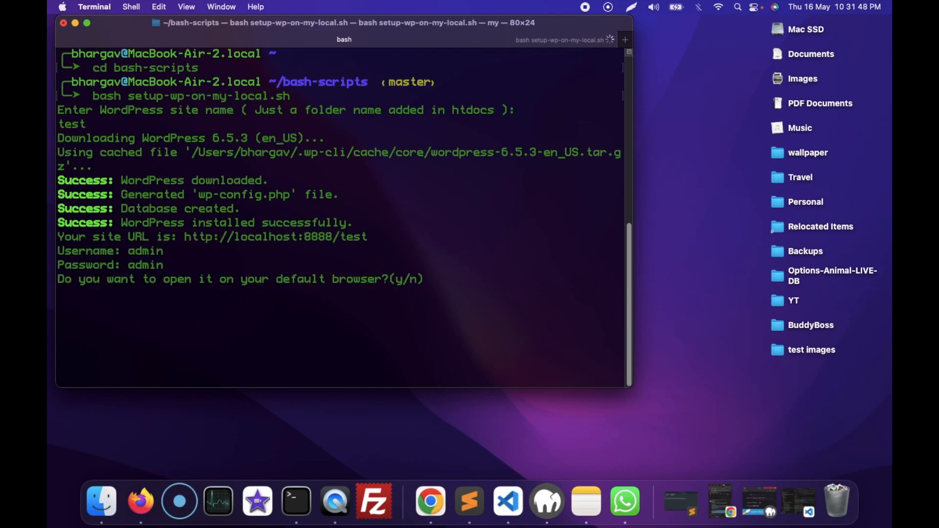
pyautogui.write('n')
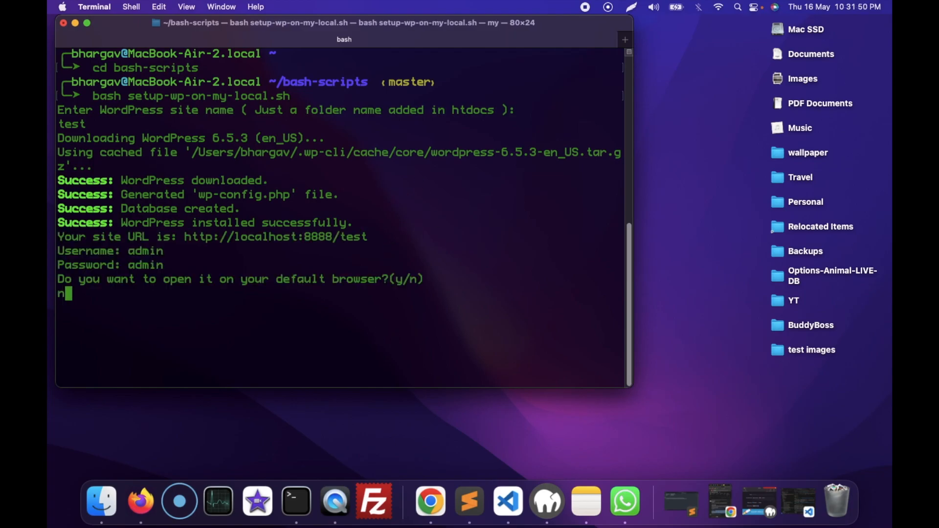
pyautogui.press('Return')
pyautogui.moveTo(184, 238); pyautogui.dragTo(368, 237)
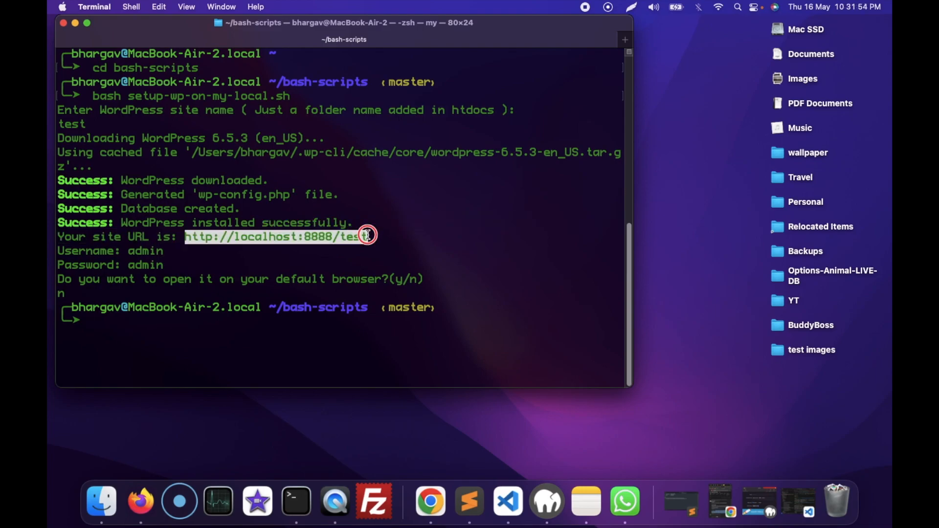
pyautogui.press('super+Tab')
pyautogui.click(433, 13)
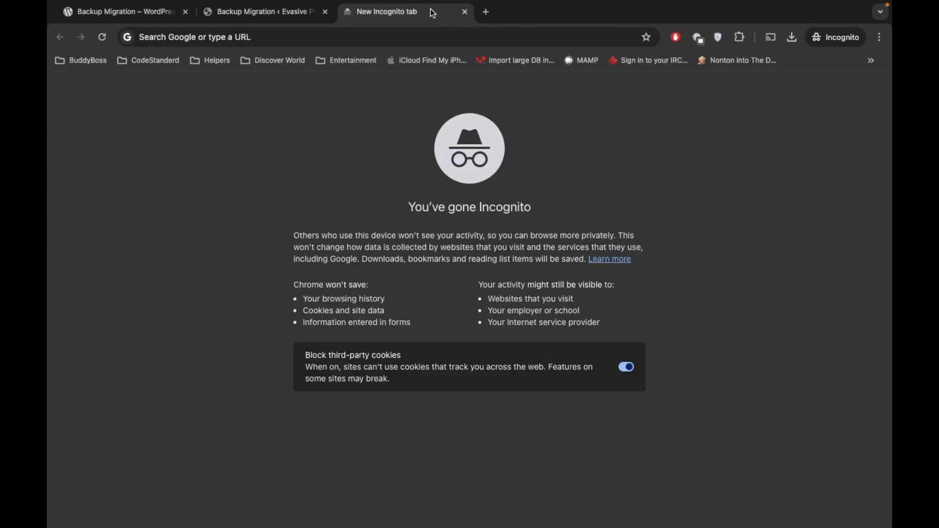
pyautogui.click(399, 37)
pyautogui.press('super+v')
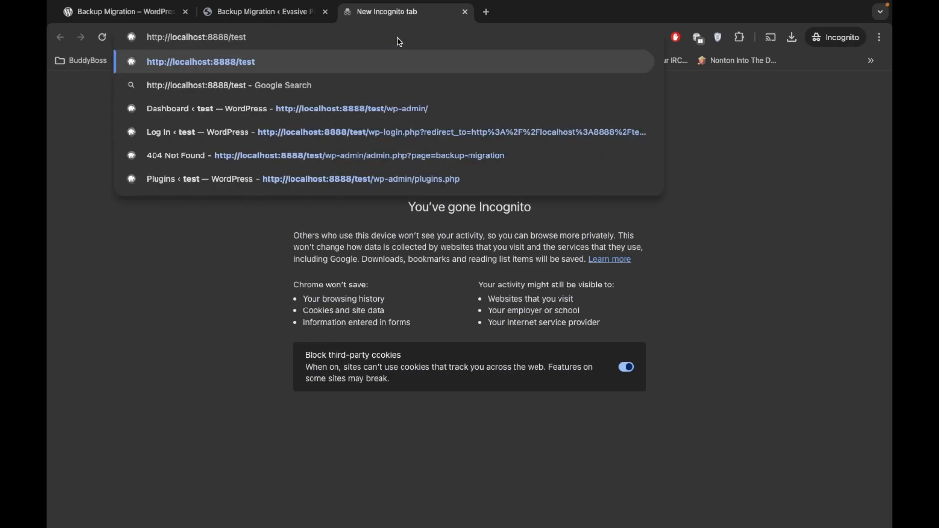
pyautogui.press('Return')
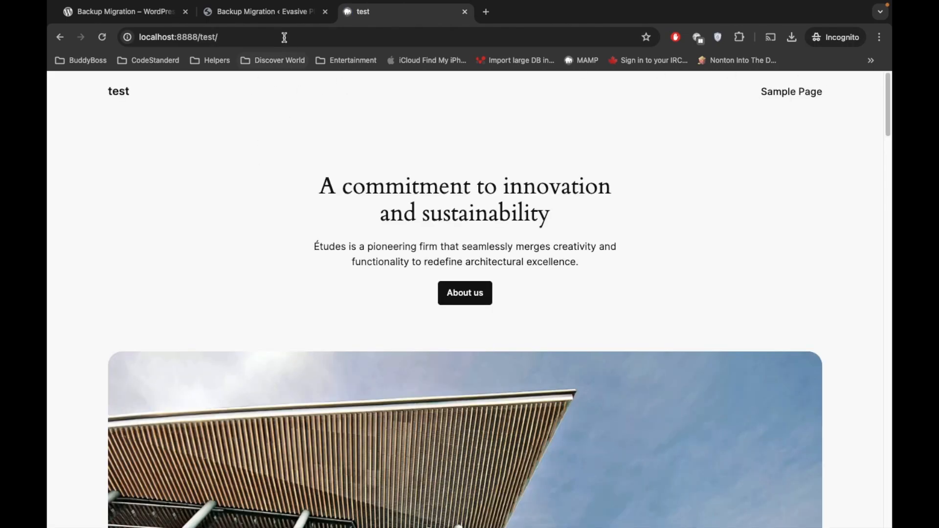
pyautogui.click(284, 37)
# Step: Go to the local site's wp-admin address at localhost:8888/test/wp-admin
pyautogui.click(284, 37)
pyautogui.write('wp-admin/')
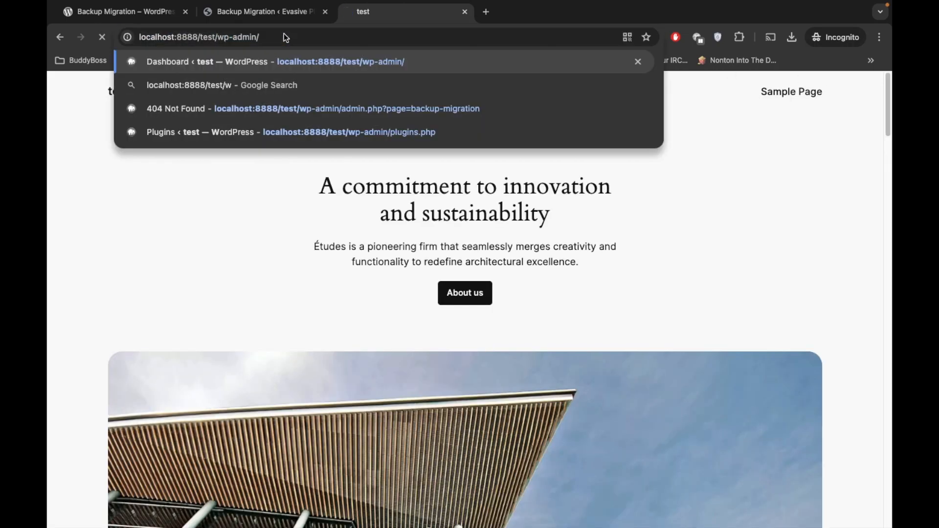
pyautogui.press('Return')
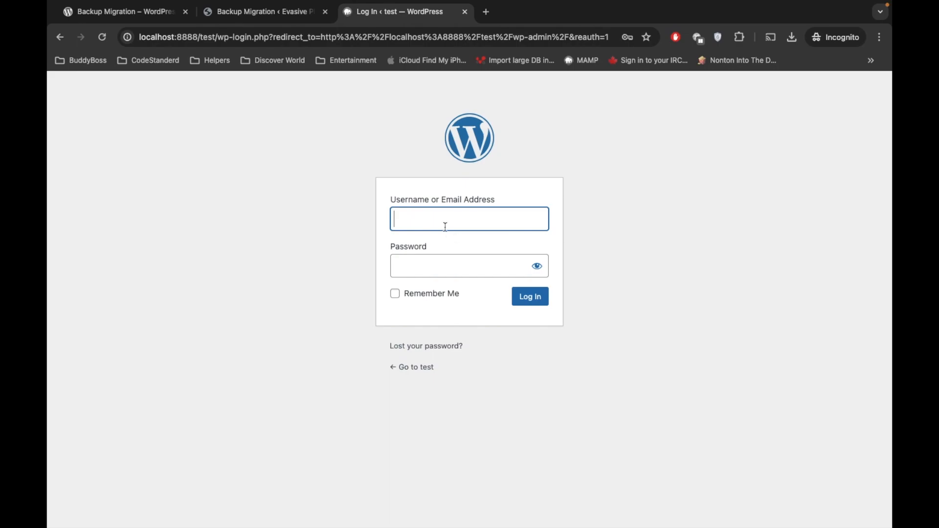
# Step: Log in with the saved credentials and Remember Me ticked, ending on the Dashboard
pyautogui.click(441, 223)
pyautogui.click(577, 224)
pyautogui.click(409, 295)
pyautogui.click(539, 302)
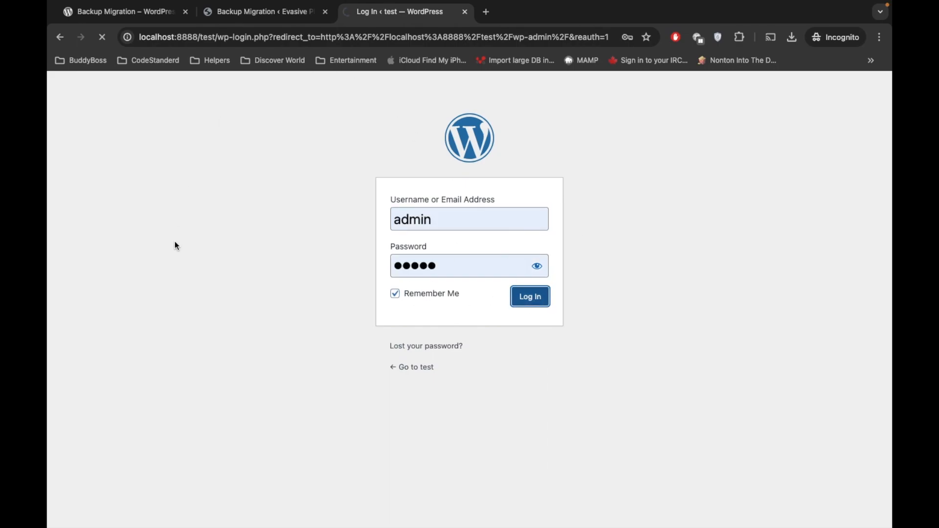
pyautogui.click(230, 10)
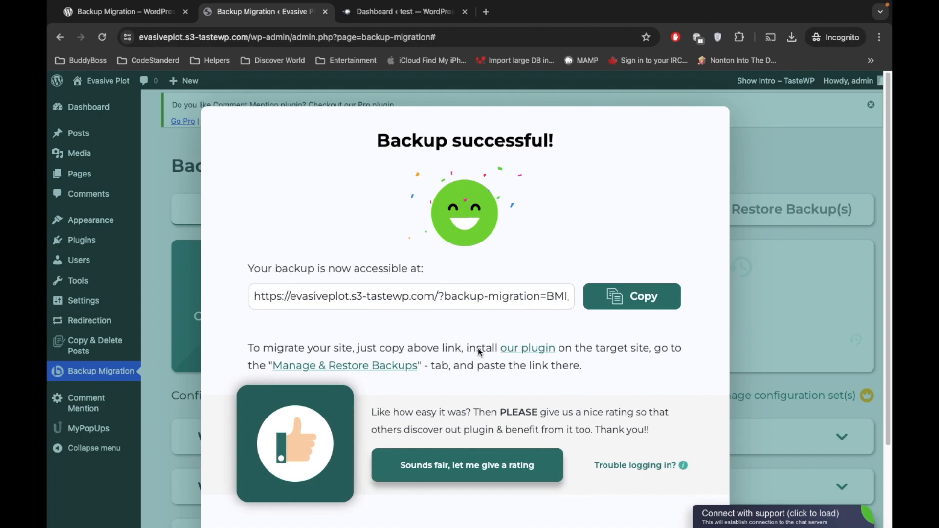
pyautogui.click(407, 16)
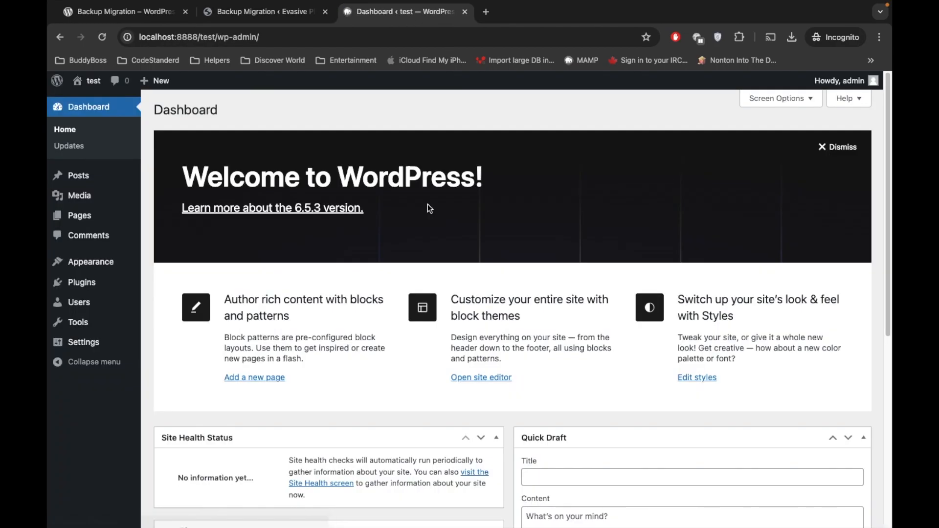
# Step: Open the local Add Plugins page and copy the name 'Backup Migration' from its wordpress.org page
pyautogui.moveTo(83, 282)
pyautogui.click(174, 301)
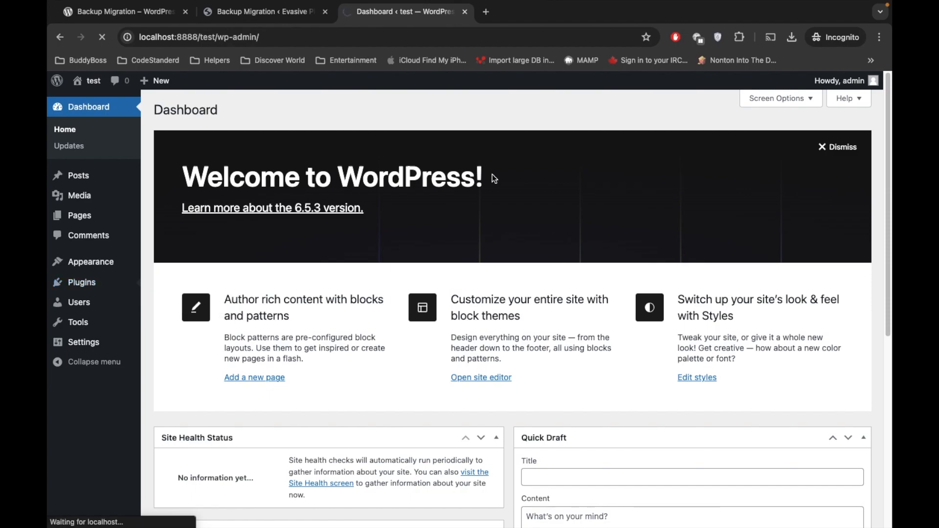
pyautogui.click(120, 11)
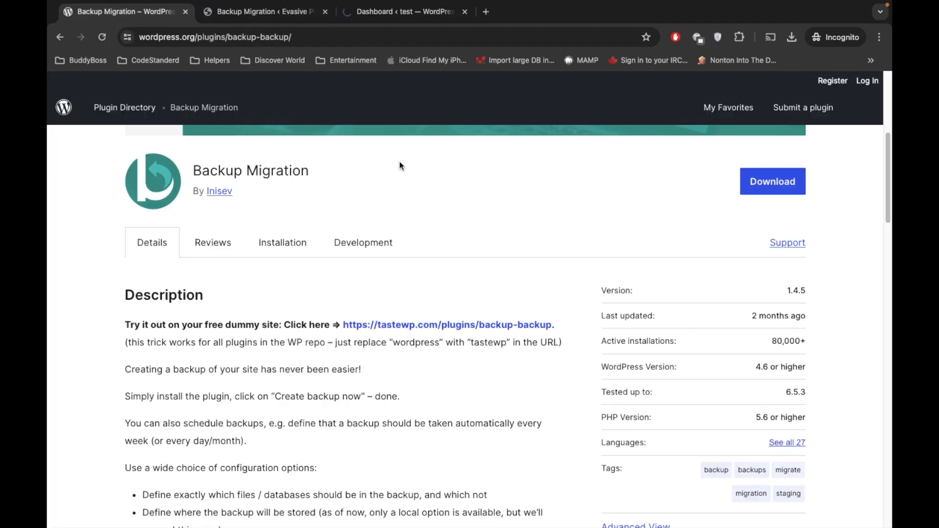
pyautogui.doubleClick(248, 171)
pyautogui.moveTo(249, 171); pyautogui.dragTo(193, 171)
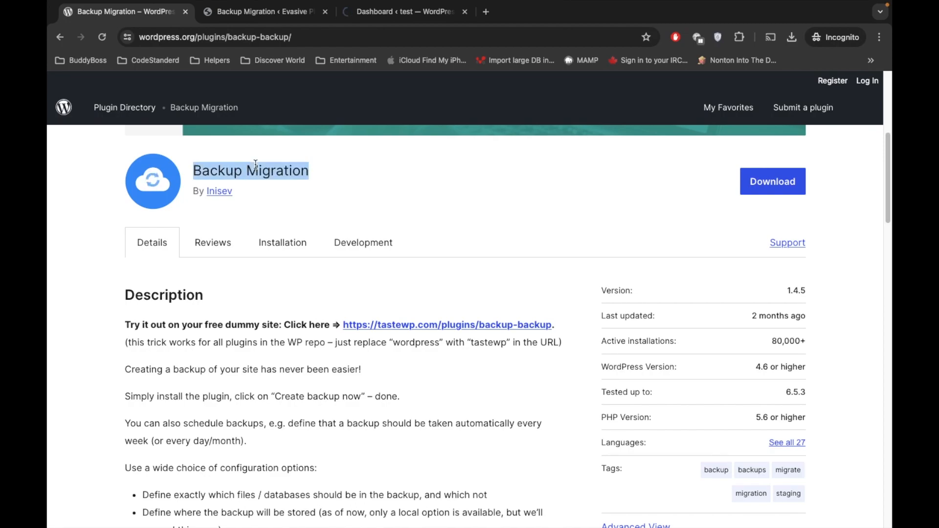
pyautogui.click(406, 6)
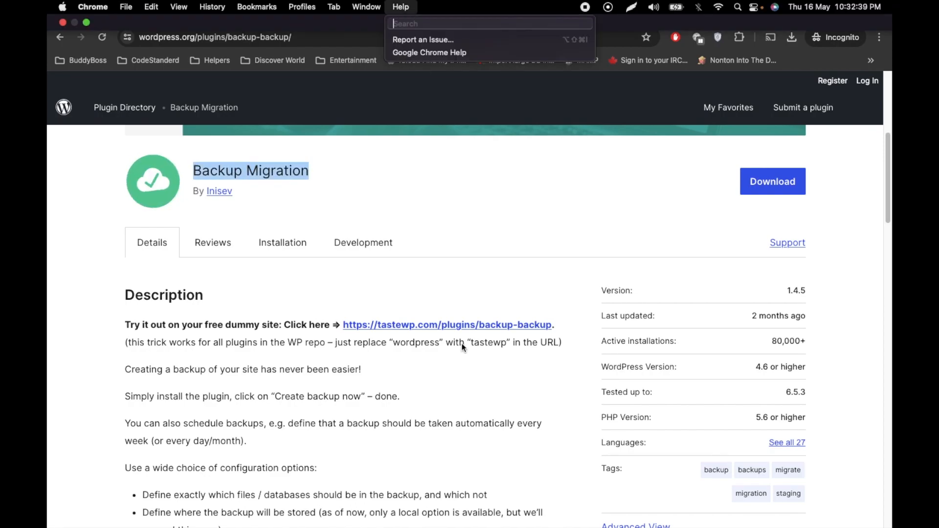
pyautogui.click(503, 236)
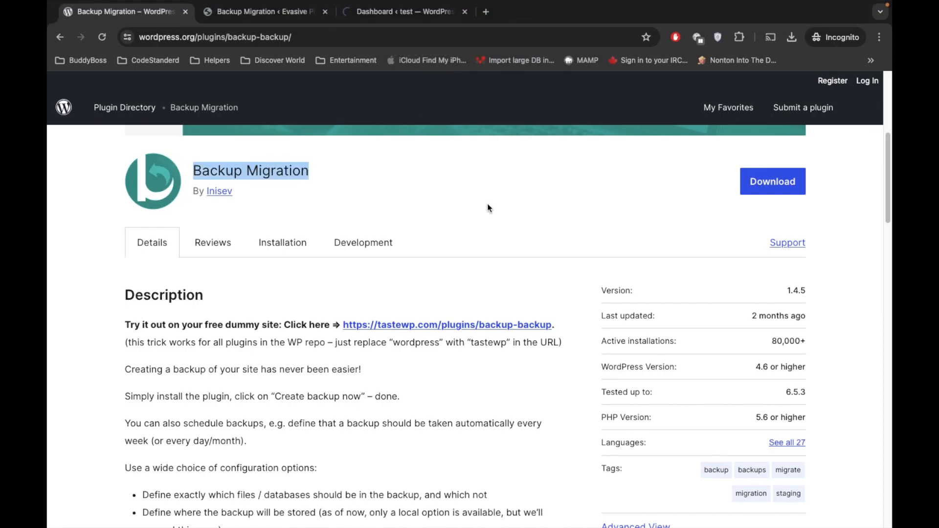
pyautogui.click(387, 14)
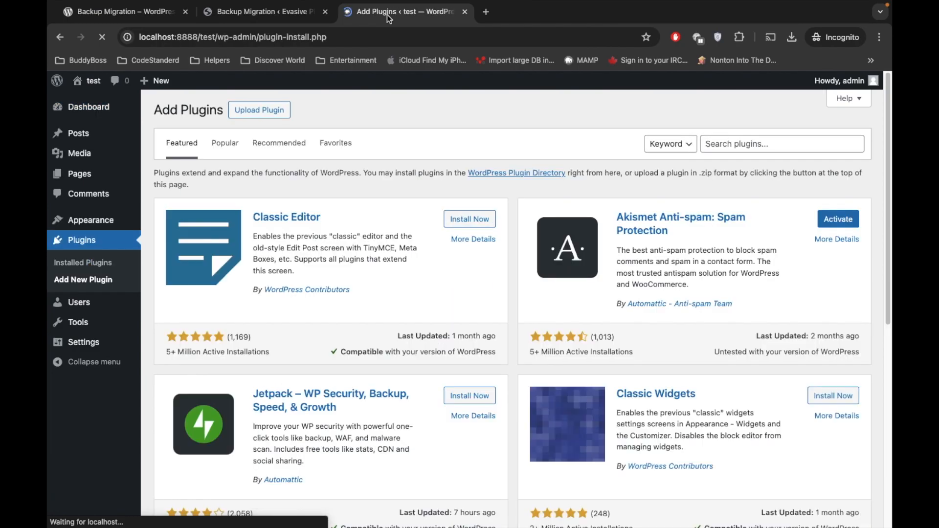
# Step: Search for 'Backup Migration' in Add Plugins, install and activate it, then refresh
pyautogui.click(725, 144)
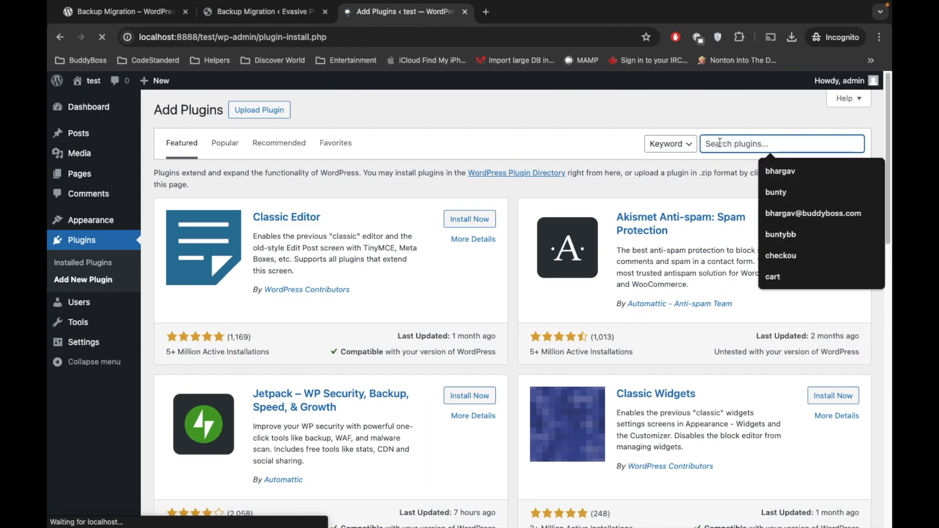
pyautogui.write('Backup Migration')
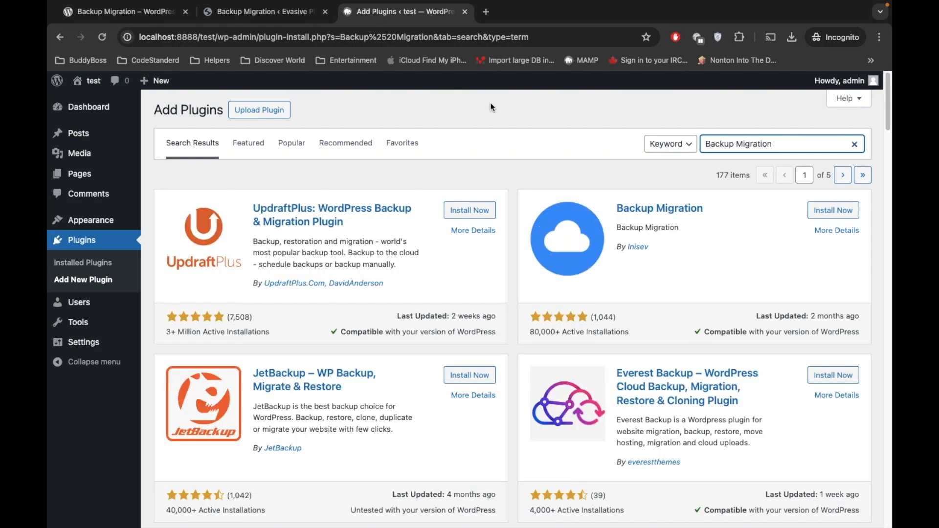
pyautogui.click(819, 208)
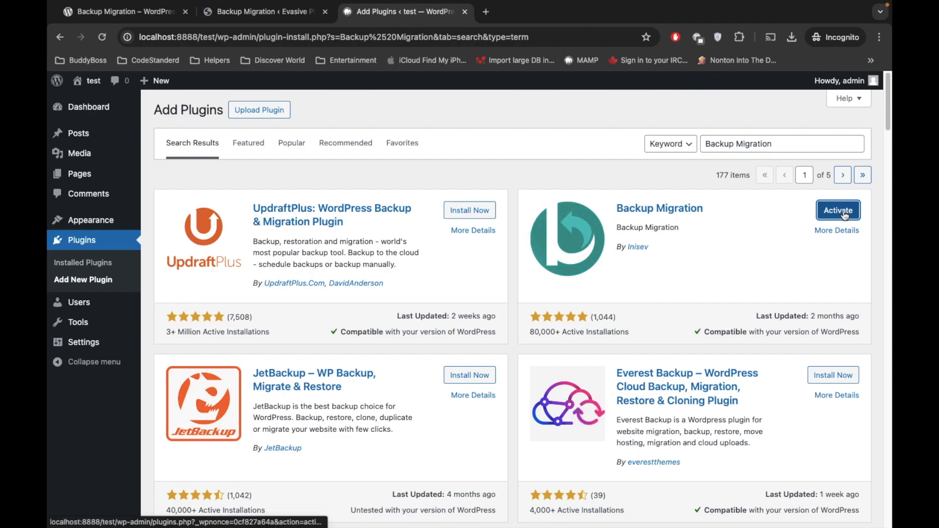
pyautogui.click(844, 214)
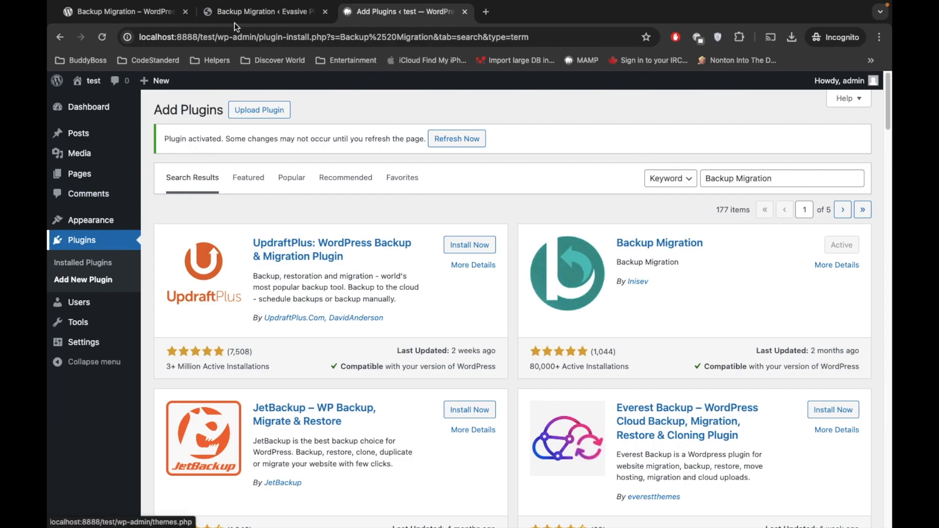
pyautogui.click(456, 139)
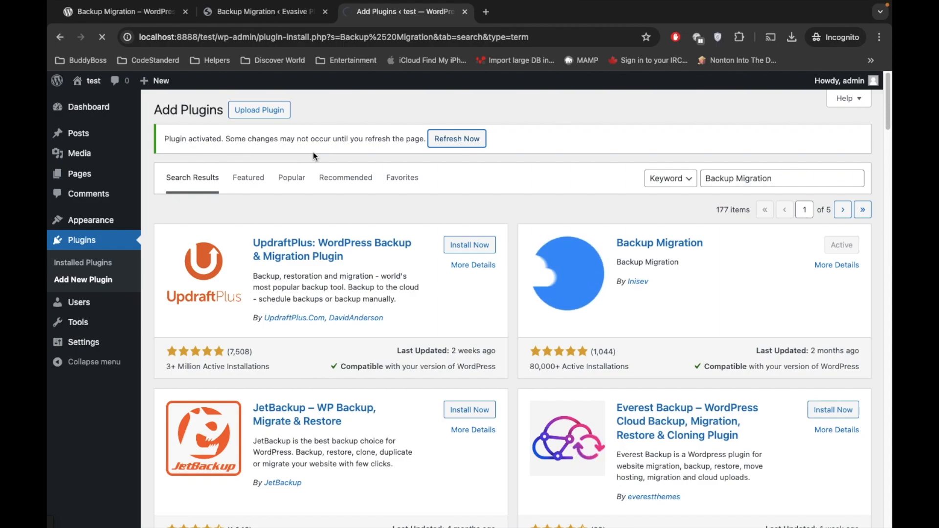
pyautogui.click(267, 13)
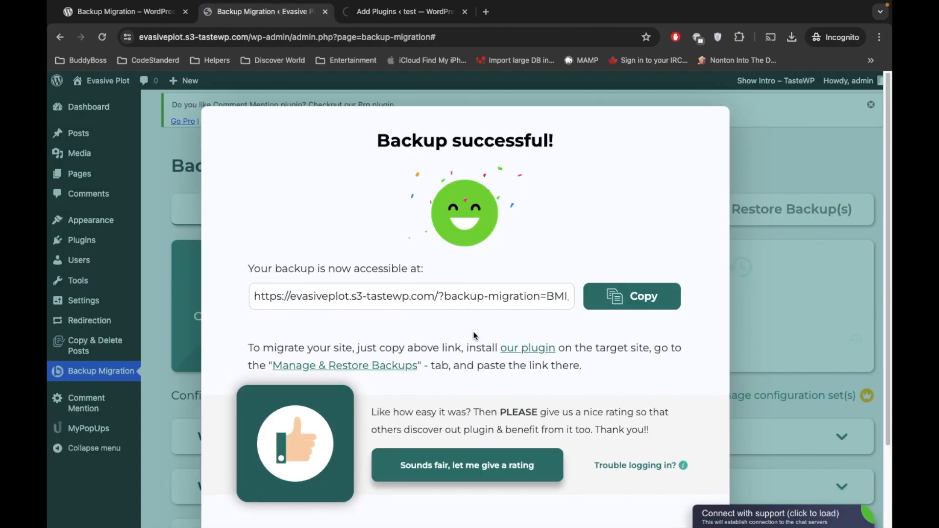
# Step: Copy the TasteWP backup link and decline the local Backup Migration alerts opt-in prompt
pyautogui.click(623, 303)
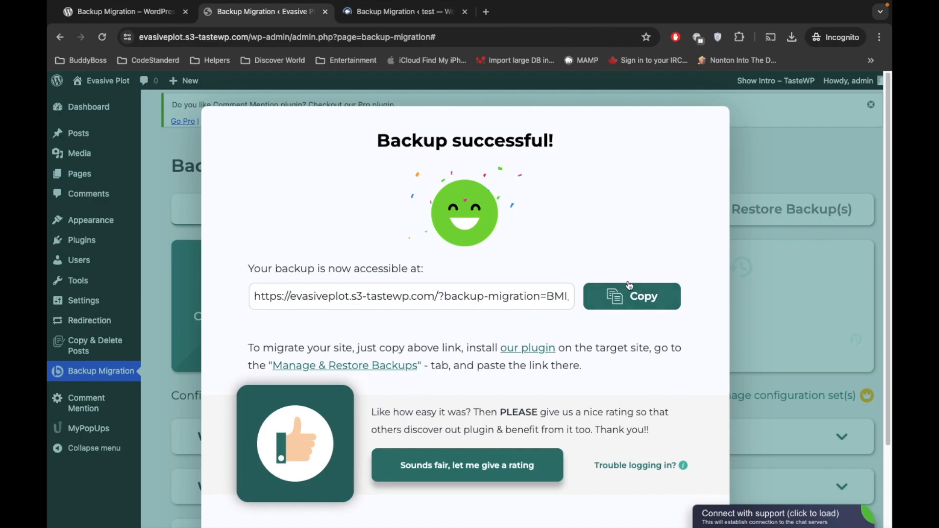
pyautogui.click(348, 11)
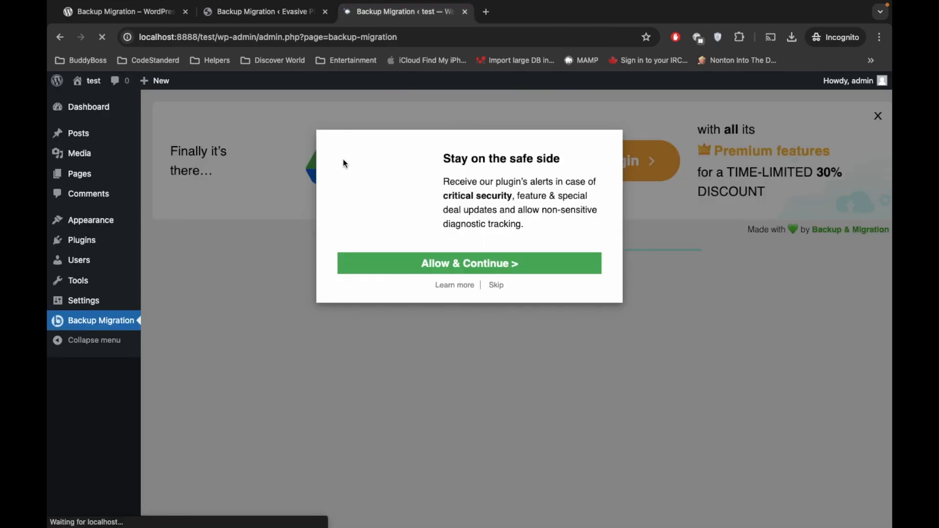
pyautogui.click(495, 285)
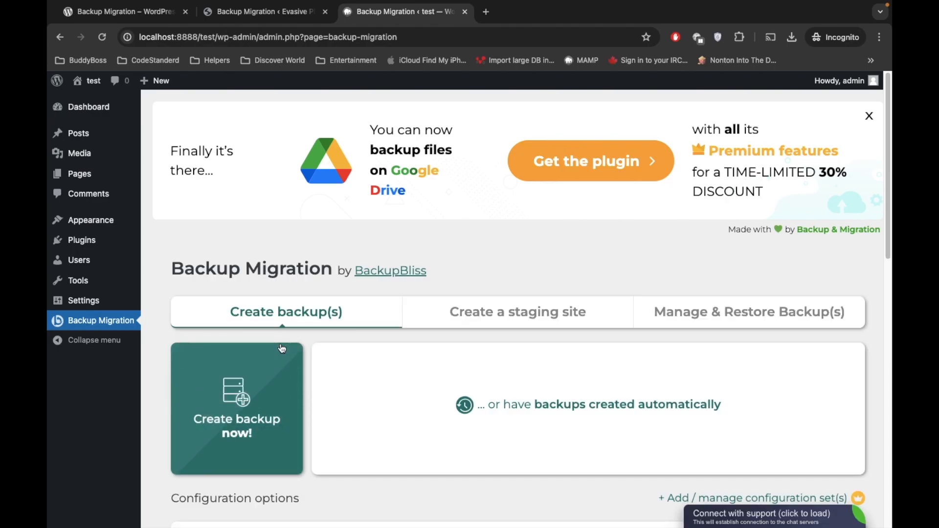
pyautogui.scroll(-2, 343, 245)
pyautogui.scroll(-2, 346, 243)
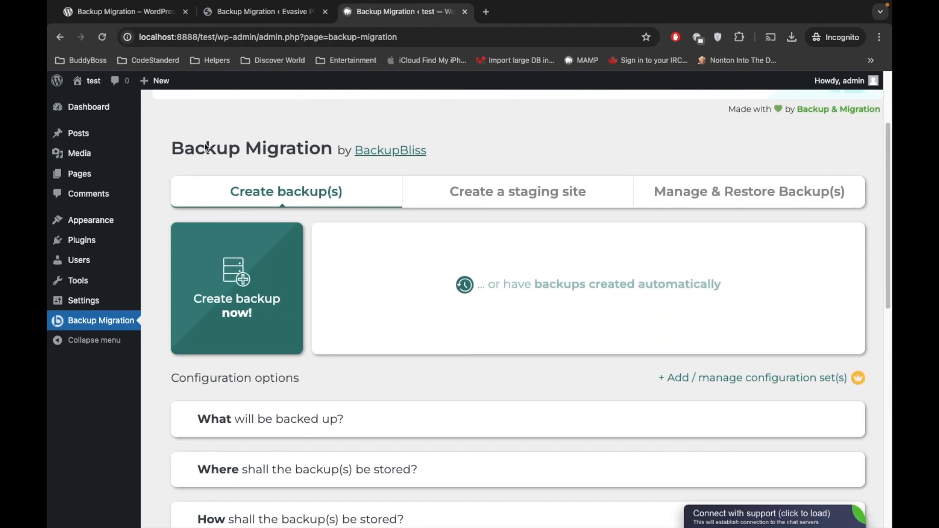
# Step: Under Manage & Restore Backup(s), expand Super-quick migration and focus its backup URL field
pyautogui.click(723, 194)
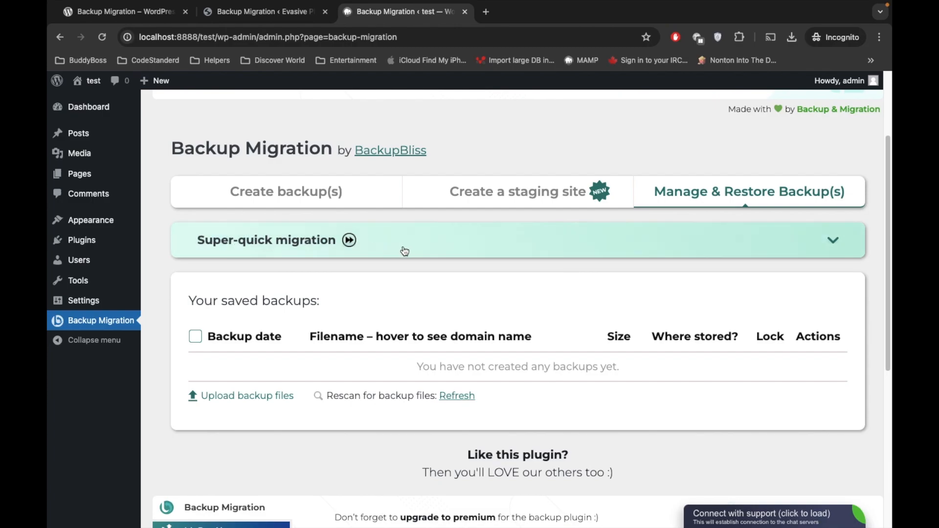
pyautogui.click(423, 245)
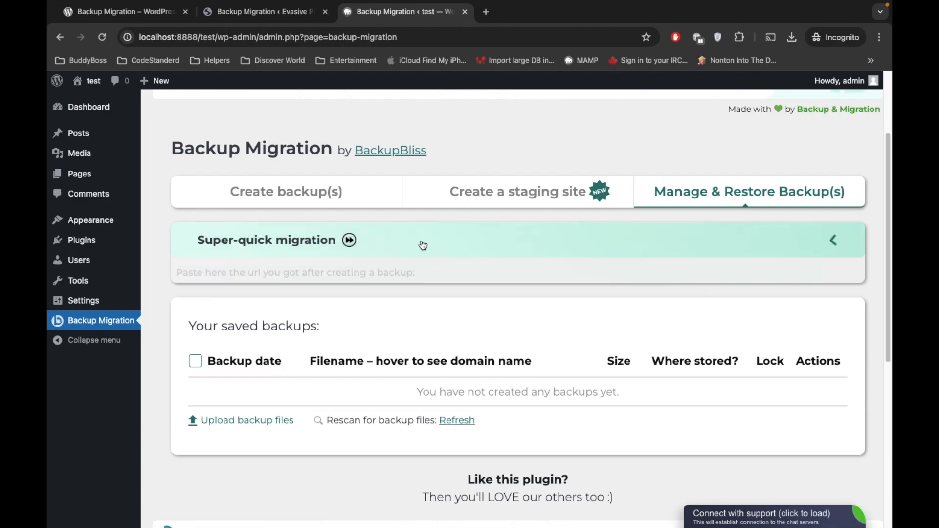
pyautogui.click(316, 305)
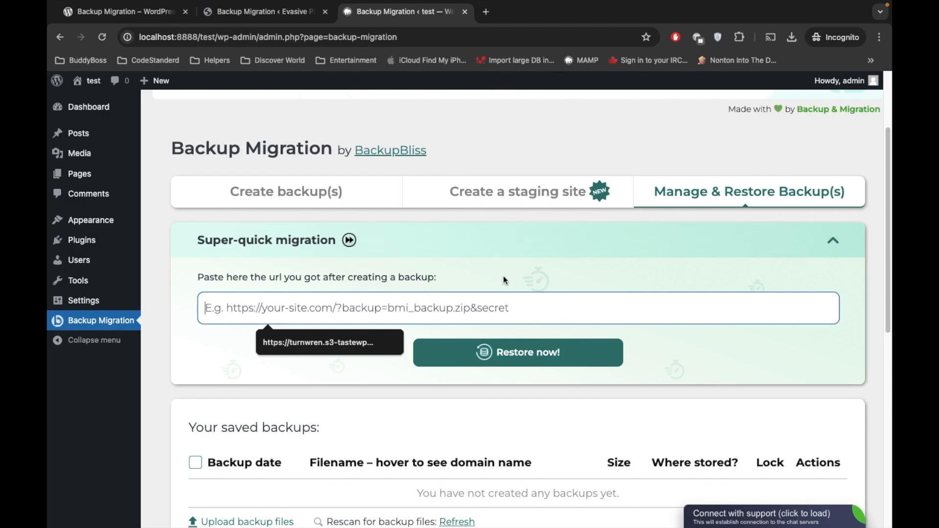
pyautogui.click(302, 7)
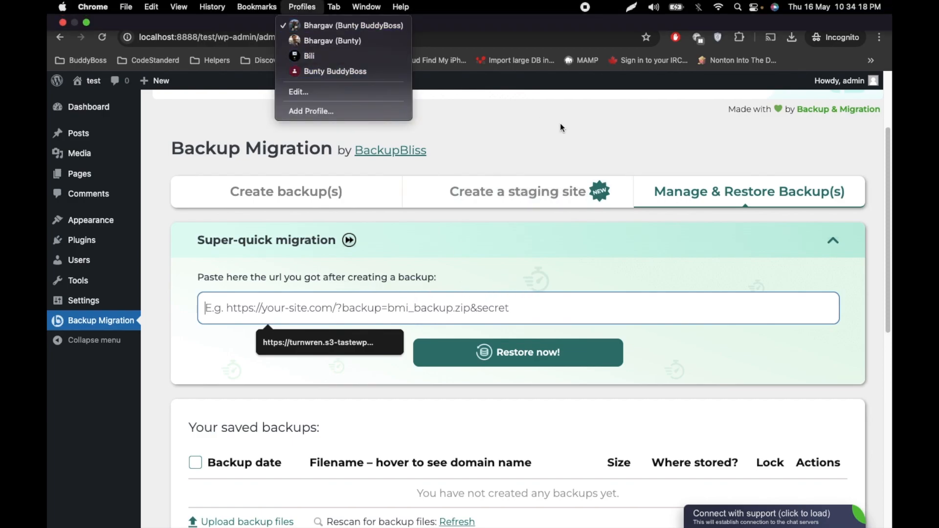
pyautogui.click(560, 127)
pyautogui.click(289, 13)
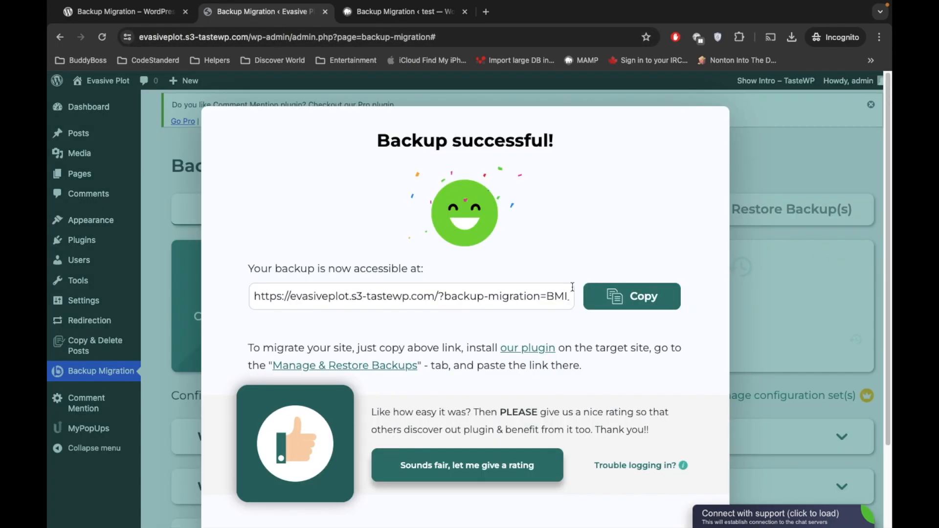
# Step: Copy the new backup's URL from TasteWP's Backup successful dialog and return to localhost
pyautogui.click(629, 300)
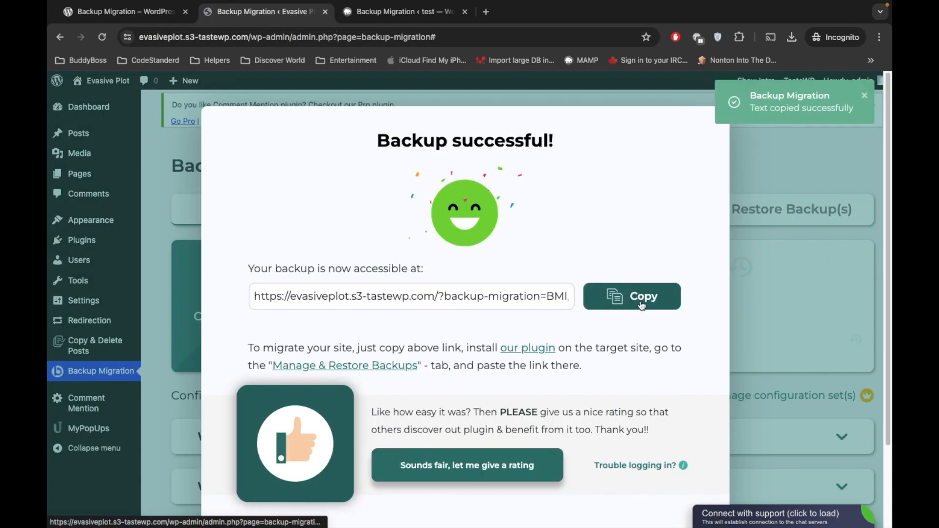
pyautogui.click(626, 299)
pyautogui.click(404, 12)
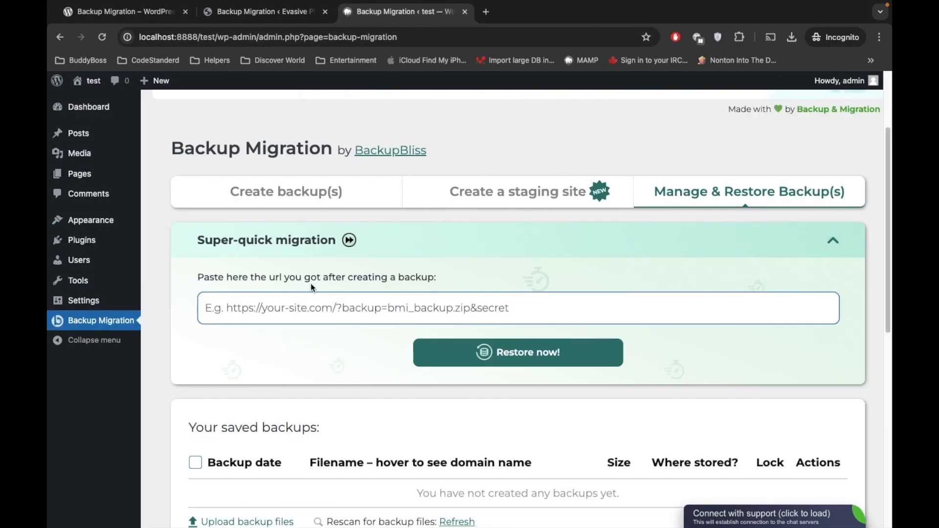
# Step: Paste the TasteWP backup link into Super-quick migration and start restoring, accepting the overwrite
pyautogui.click(298, 305)
pyautogui.press('super+v')
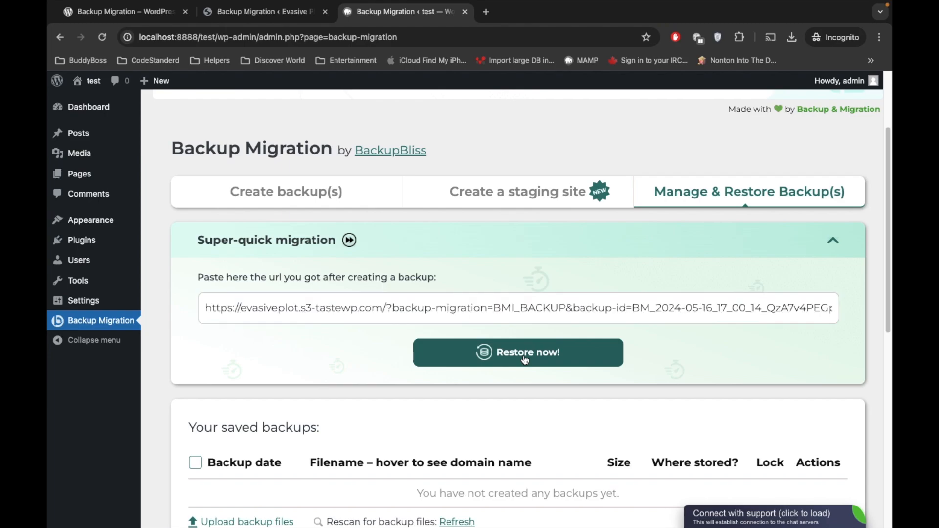
pyautogui.click(525, 359)
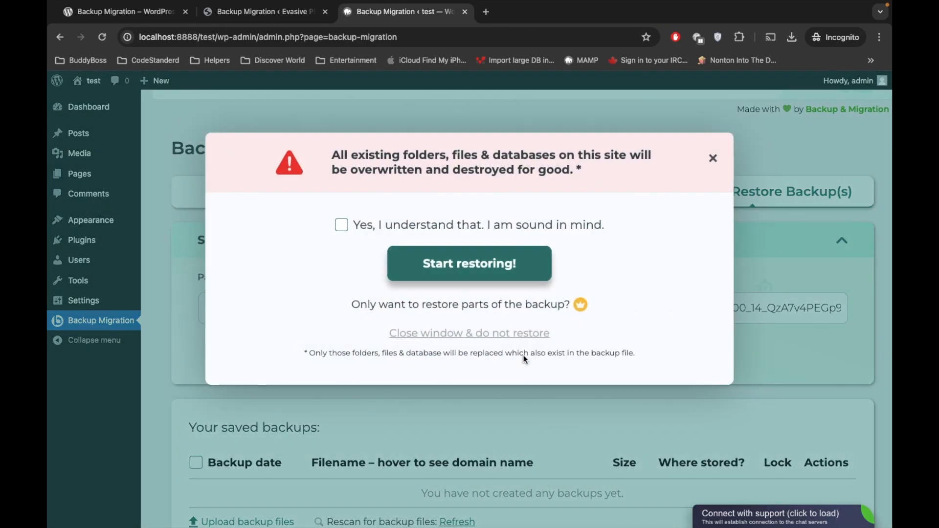
pyautogui.click(341, 225)
pyautogui.click(454, 267)
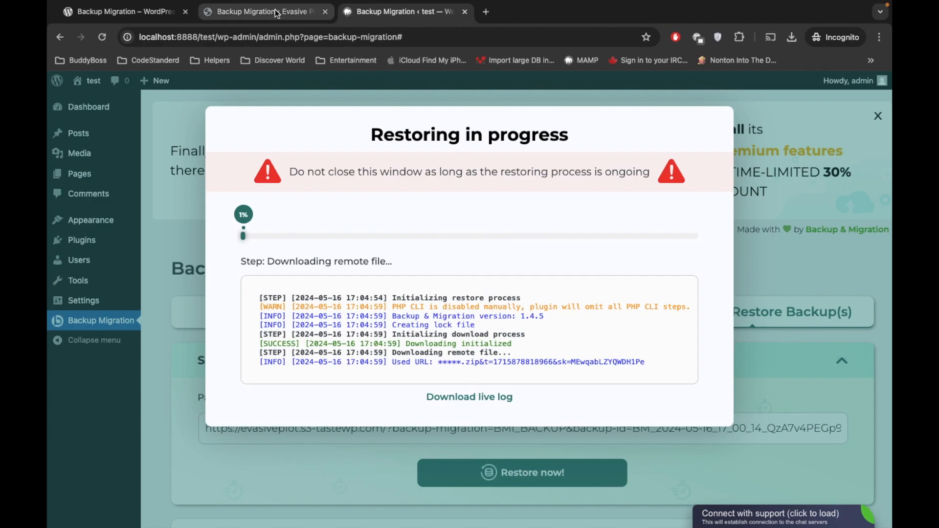
pyautogui.click(257, 13)
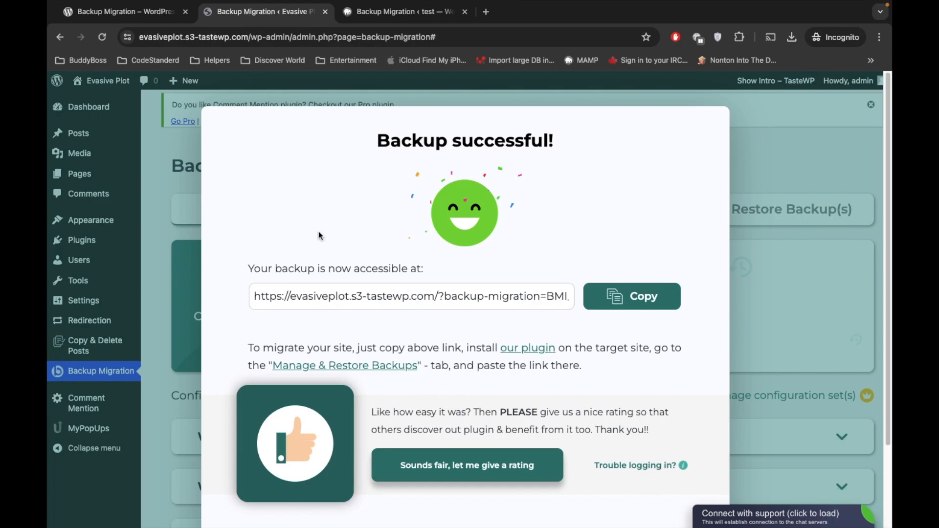
# Step: Close the Backup successful dialog and view the saved 11 MB backup under Manage & Restore Backup(s)
pyautogui.click(828, 145)
pyautogui.scroll(-1, 505, 283)
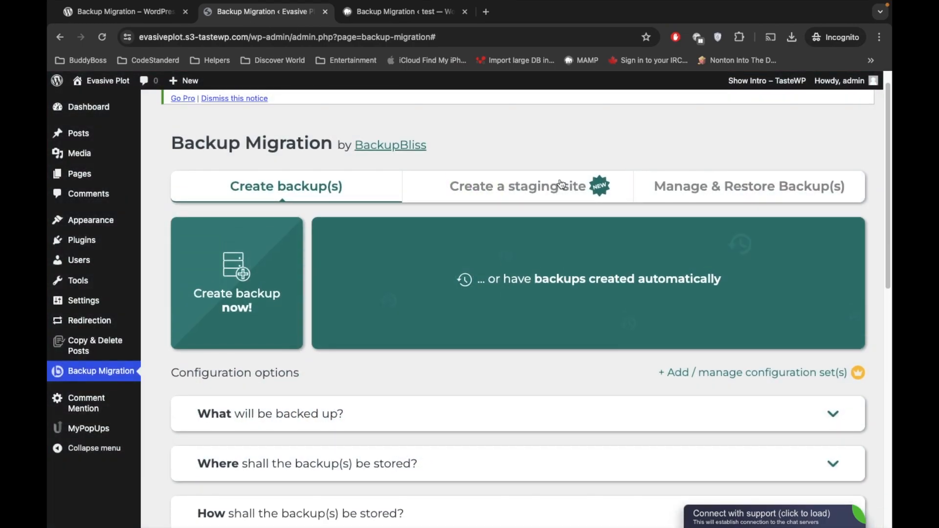
pyautogui.scroll(-1, 564, 191)
pyautogui.scroll(1, 566, 195)
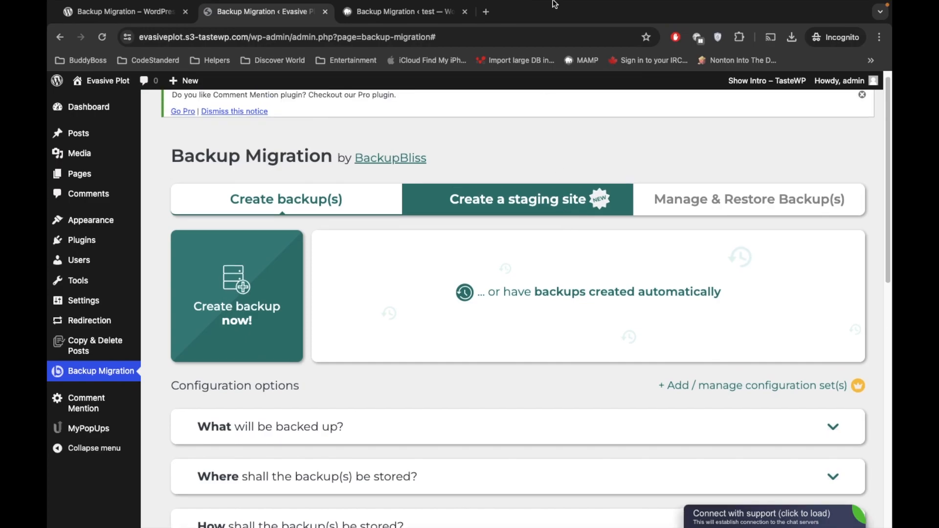
pyautogui.click(722, 202)
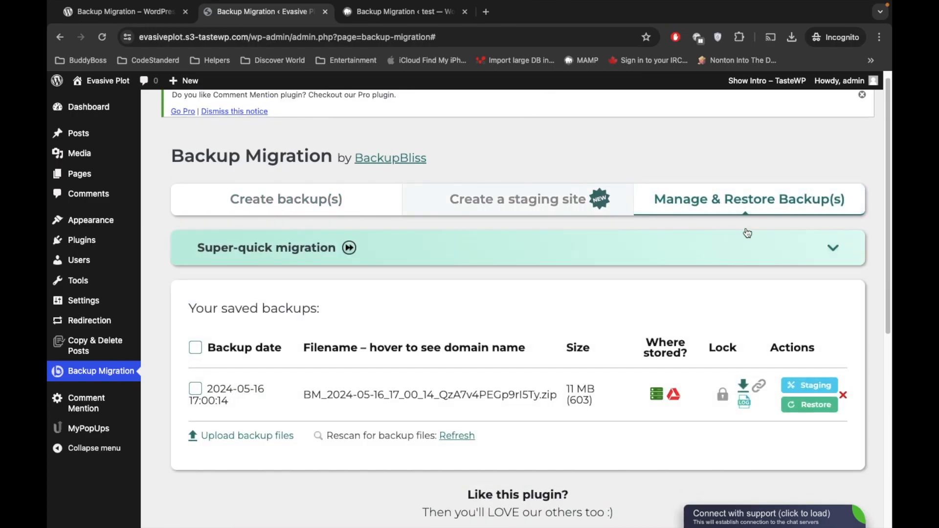
pyautogui.scroll(-1, 345, 289)
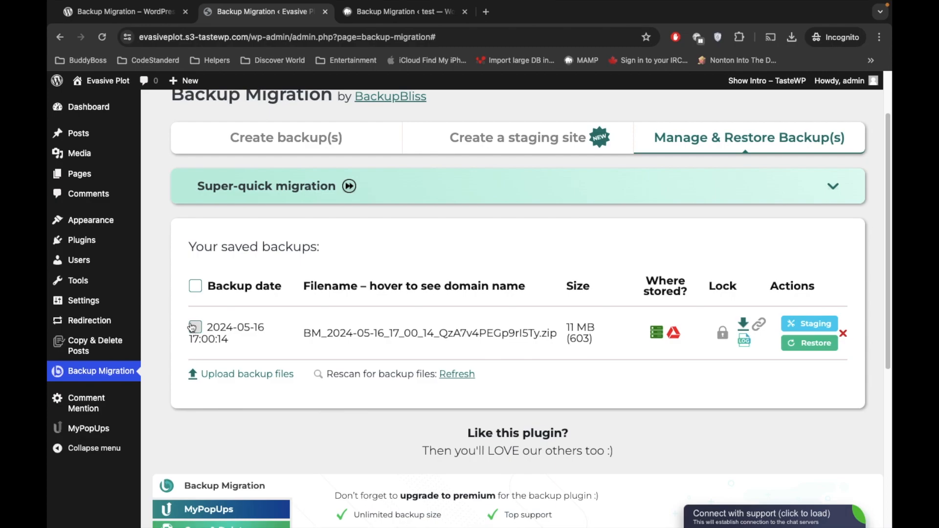
pyautogui.moveTo(454, 356)
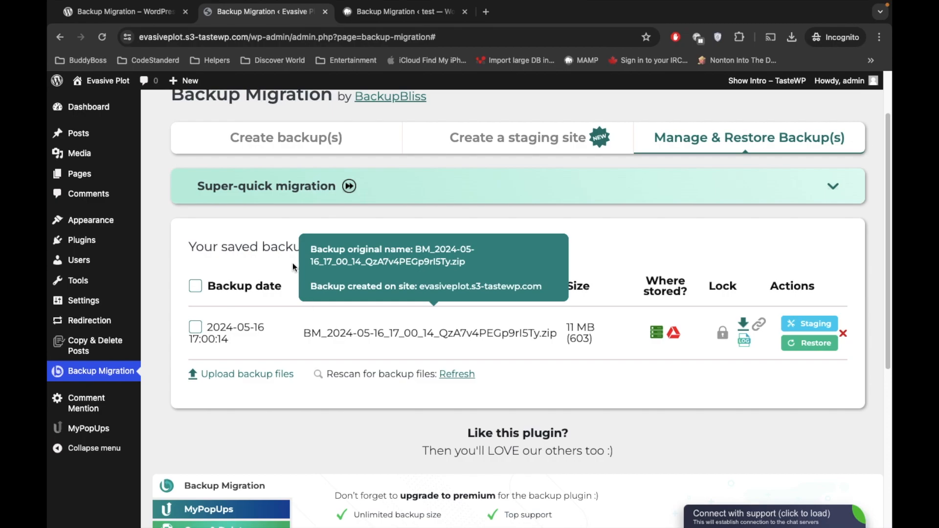
pyautogui.scroll(1, 330, 334)
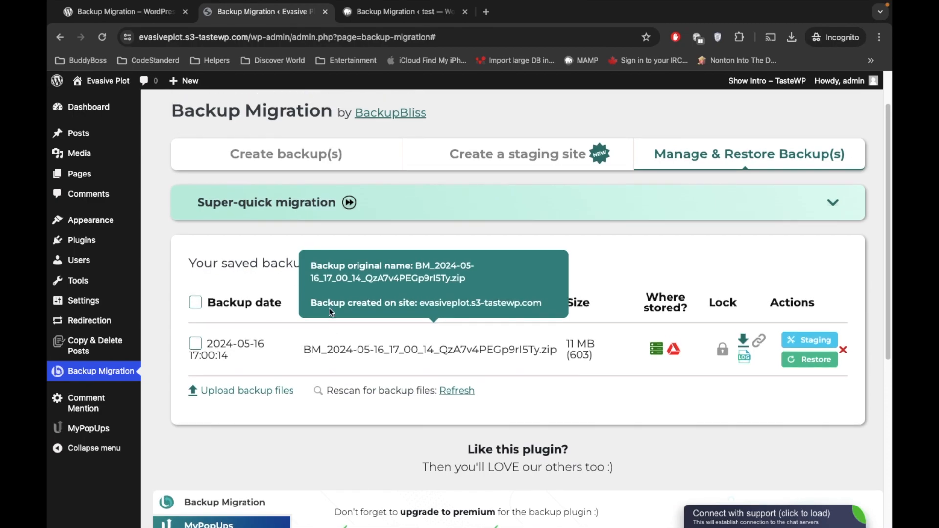
pyautogui.click(194, 346)
pyautogui.click(195, 346)
# Step: Untick Administrator and Enable Emails in Comment Mention settings and save the changes
pyautogui.scroll(3, 297, 249)
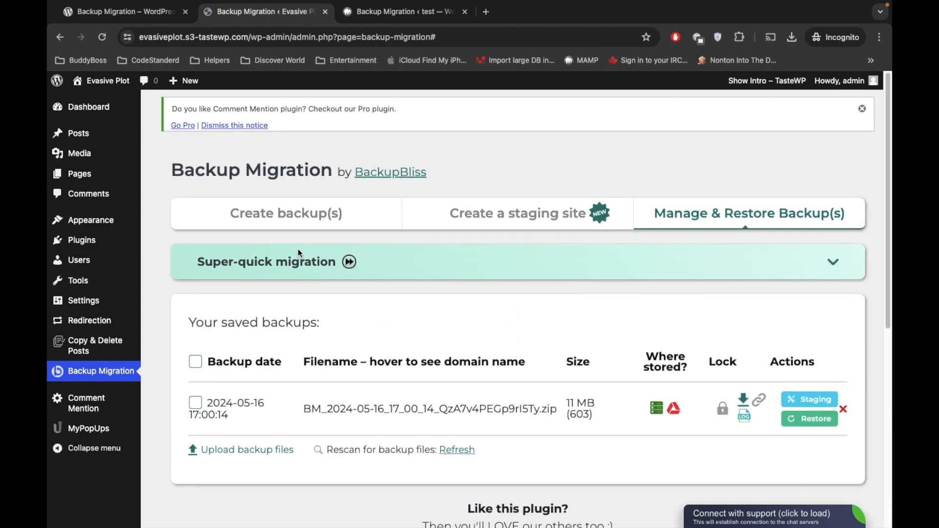
pyautogui.scroll(-4, 298, 249)
pyautogui.scroll(4, 298, 249)
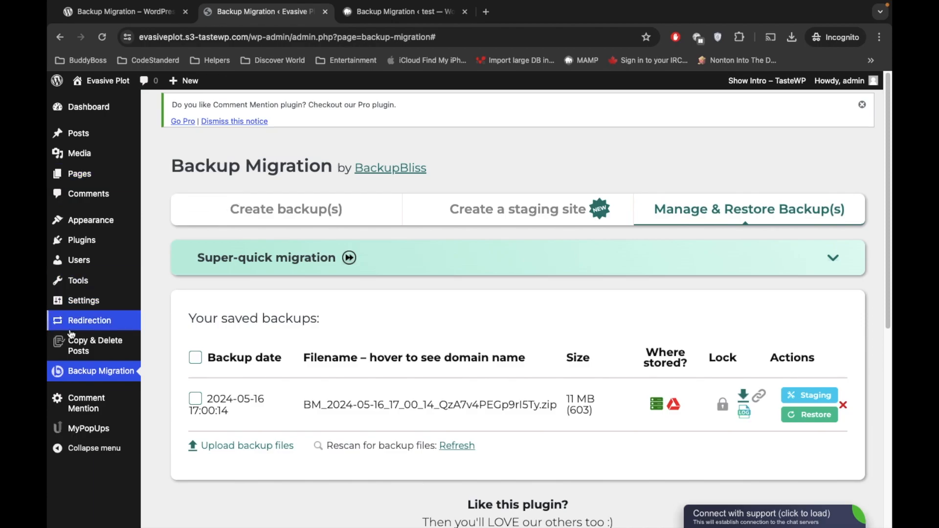
pyautogui.click(75, 404)
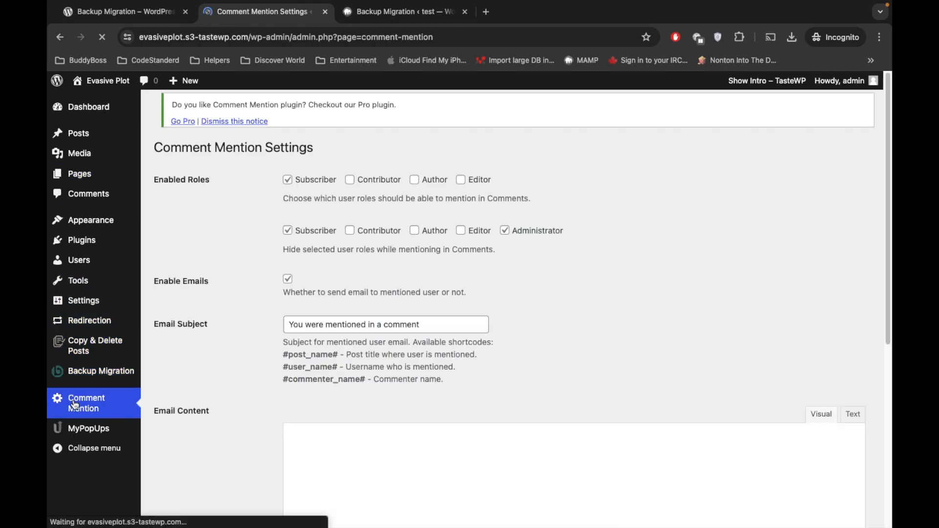
pyautogui.click(505, 237)
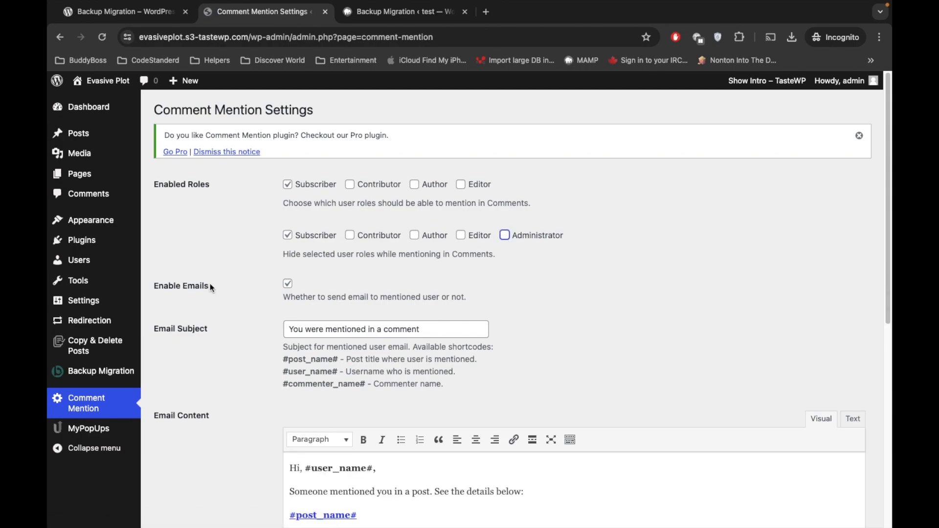
pyautogui.click(287, 284)
pyautogui.scroll(-1, 240, 317)
pyautogui.scroll(-7, 239, 321)
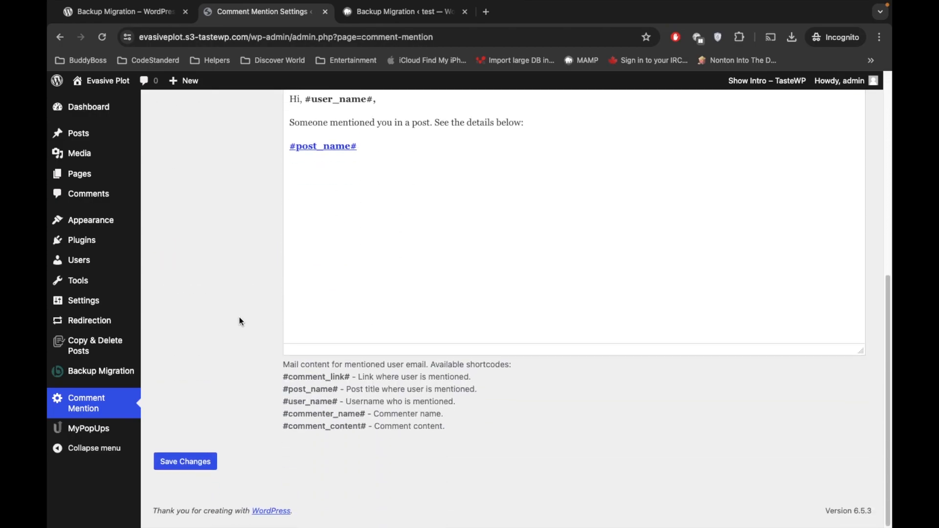
pyautogui.click(179, 468)
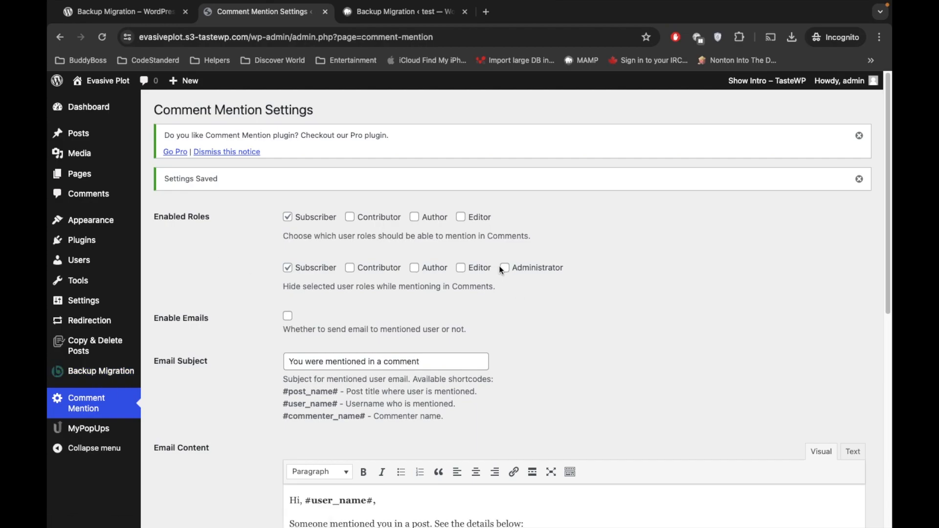
pyautogui.click(92, 377)
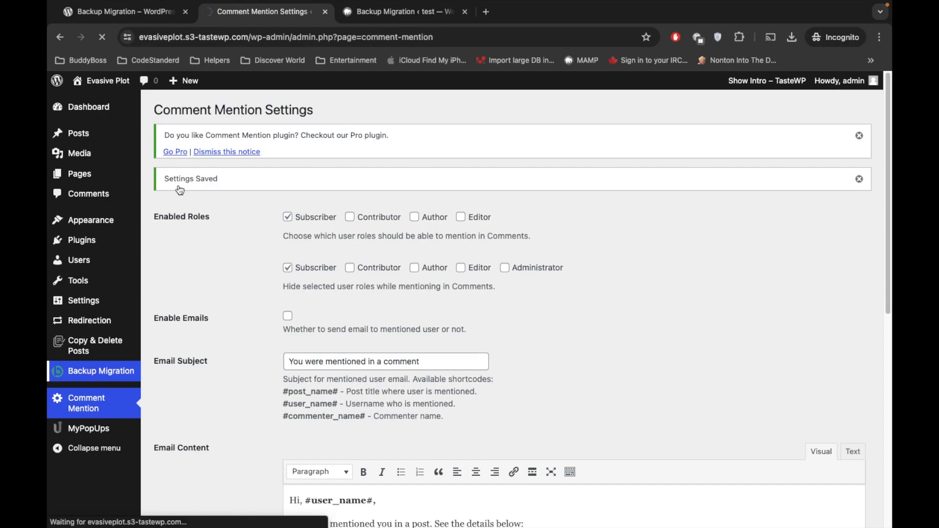
# Step: Check the local restore progress, then show TasteWP's Manage & Restore Backup(s) section
pyautogui.click(386, 11)
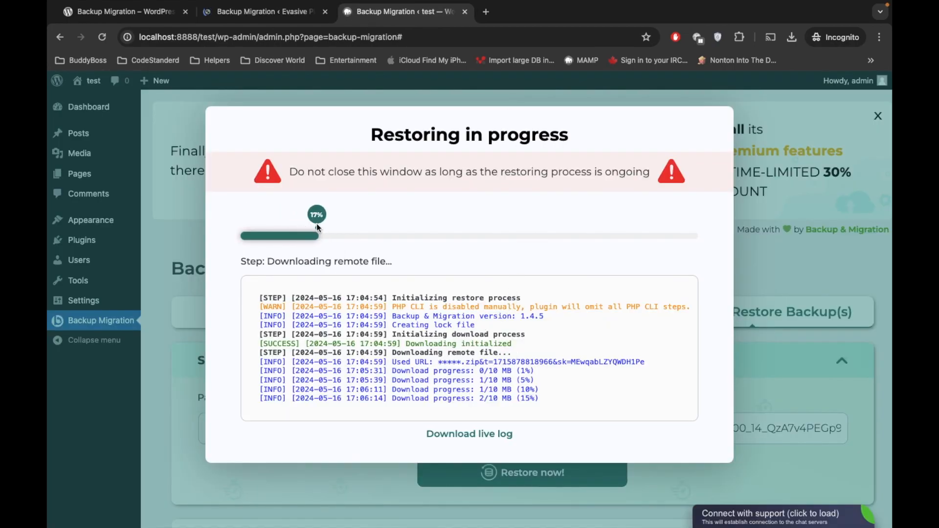
pyautogui.click(281, 14)
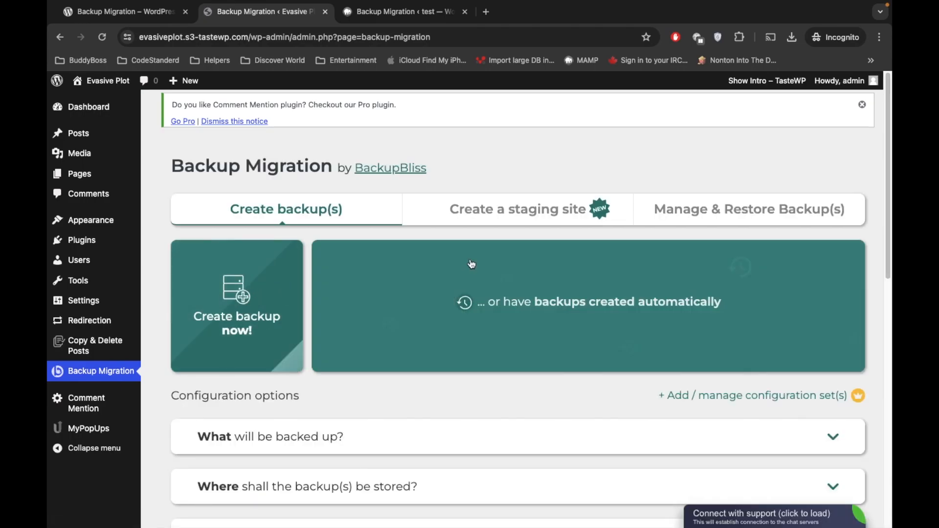
pyautogui.scroll(-1, 495, 245)
pyautogui.scroll(1, 495, 245)
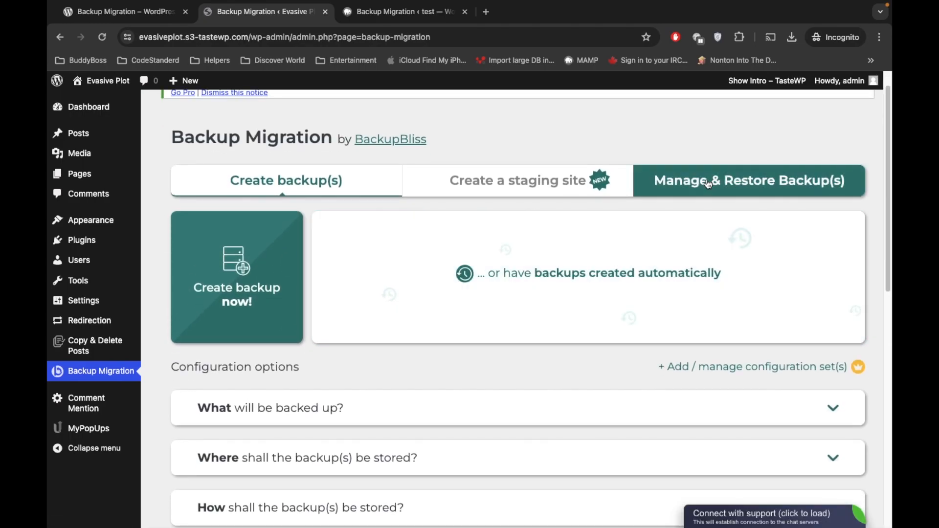
pyautogui.click(707, 184)
# Step: Restore the 2024-05-16 backup, acknowledging that existing files and databases will be overwritten
pyautogui.scroll(-4, 555, 213)
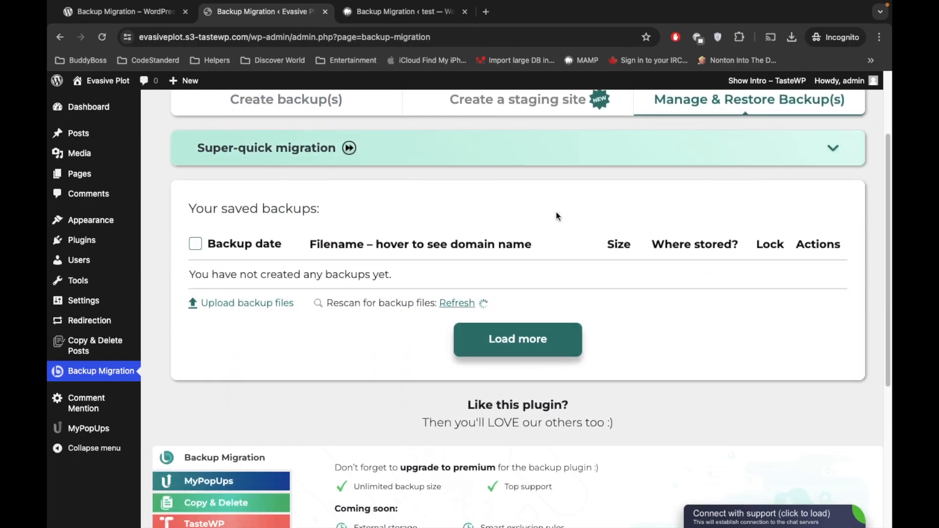
pyautogui.scroll(1, 556, 213)
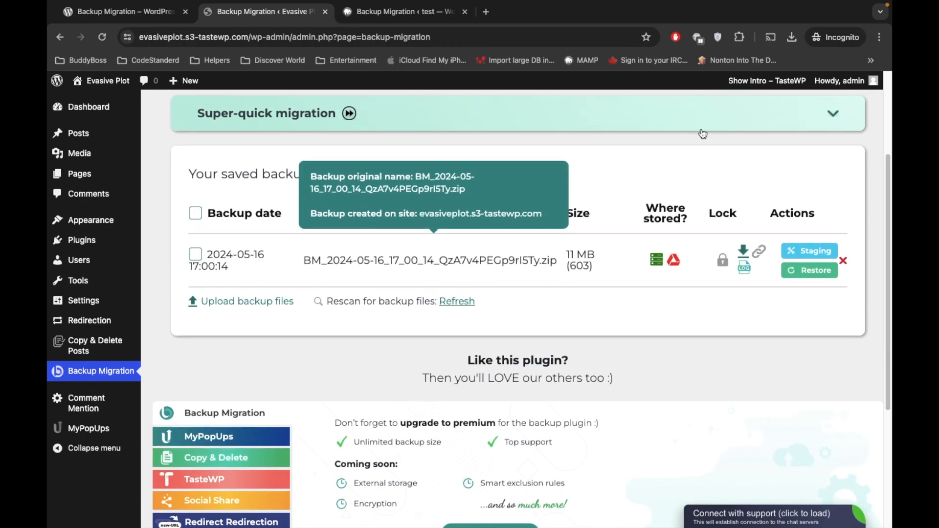
pyautogui.moveTo(303, 261)
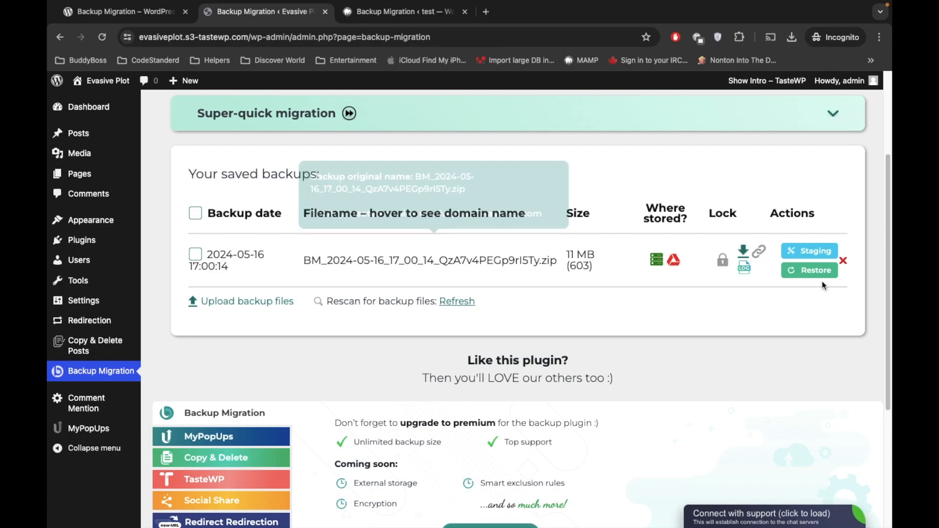
pyautogui.click(797, 271)
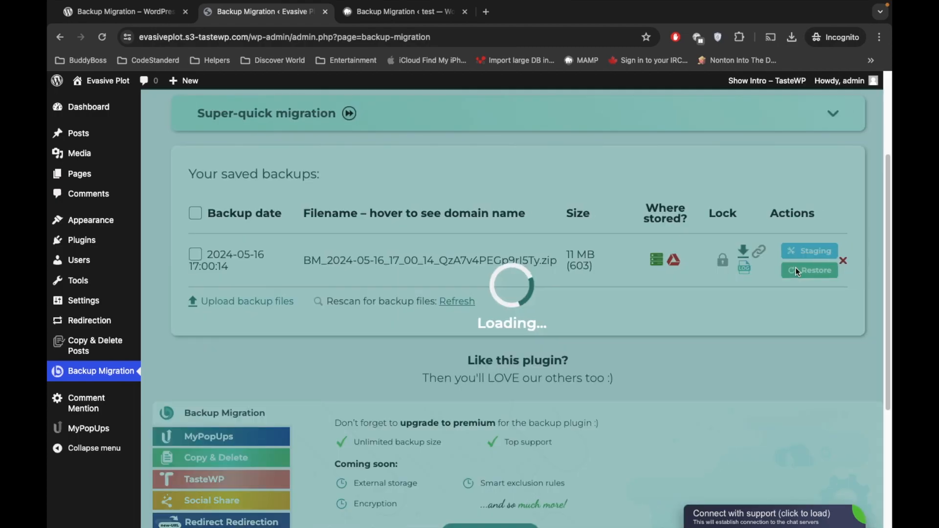
pyautogui.click(343, 221)
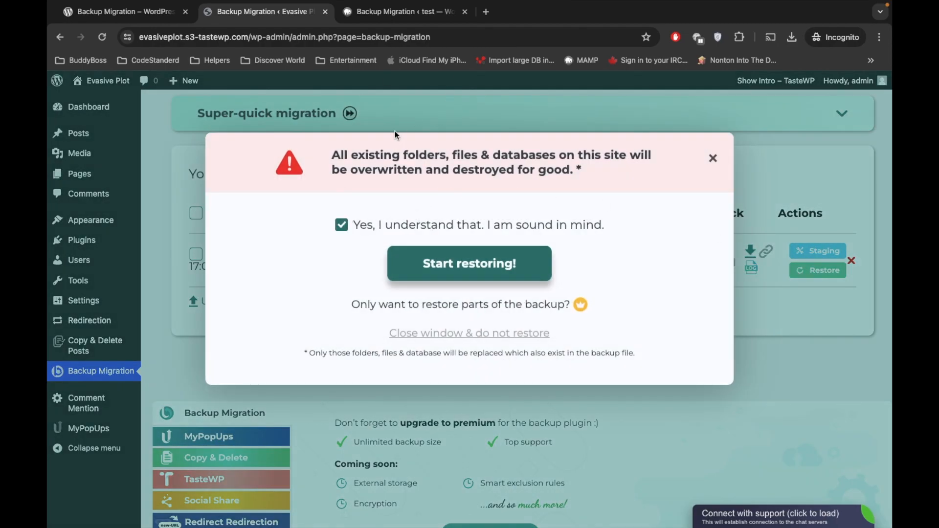
# Step: Start the TasteWP restore and watch both restores progress, the local one reaching 27%
pyautogui.click(450, 264)
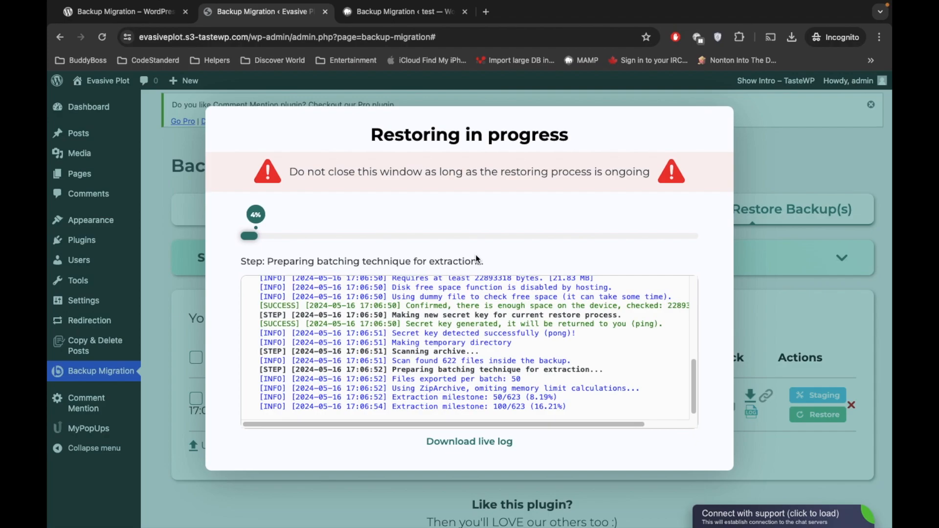
pyautogui.click(401, 14)
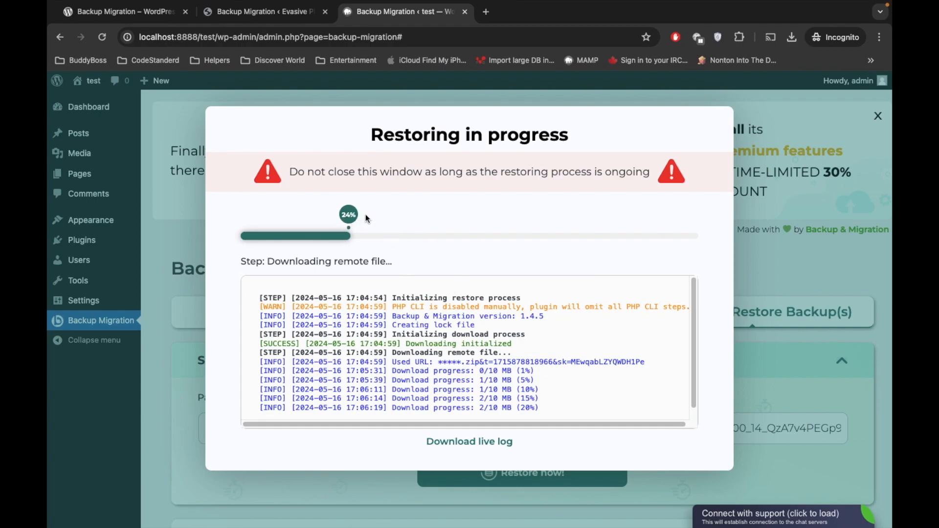
pyautogui.click(286, 14)
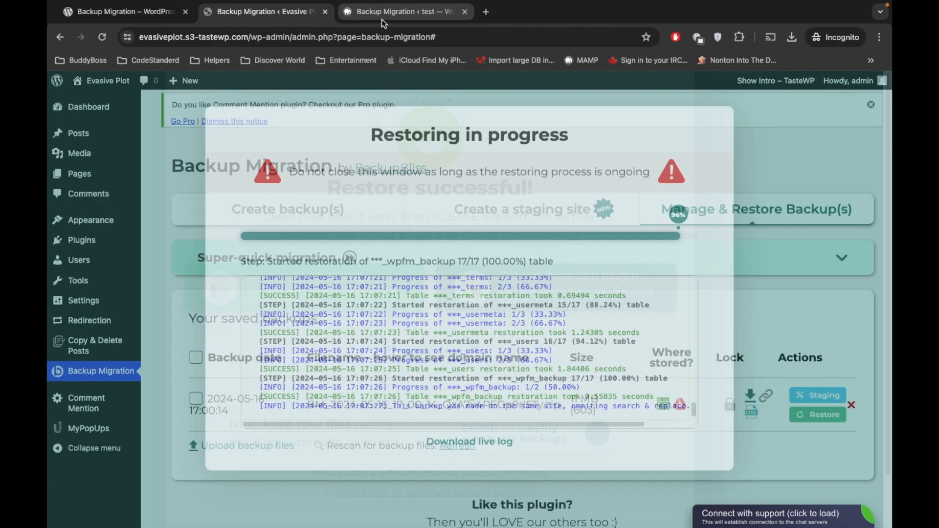
pyautogui.click(381, 20)
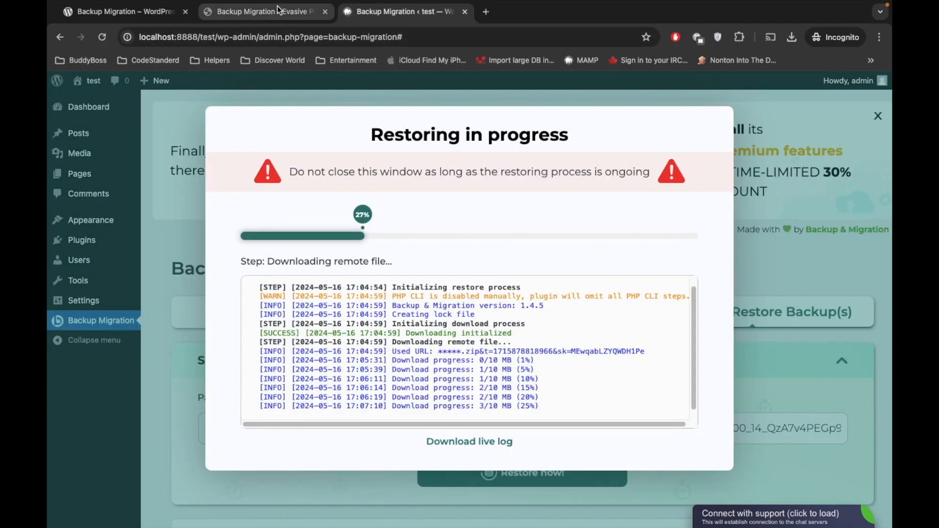
# Step: Close the TasteWP success message without automatic backups and view its Comment Mention settings
pyautogui.click(289, 16)
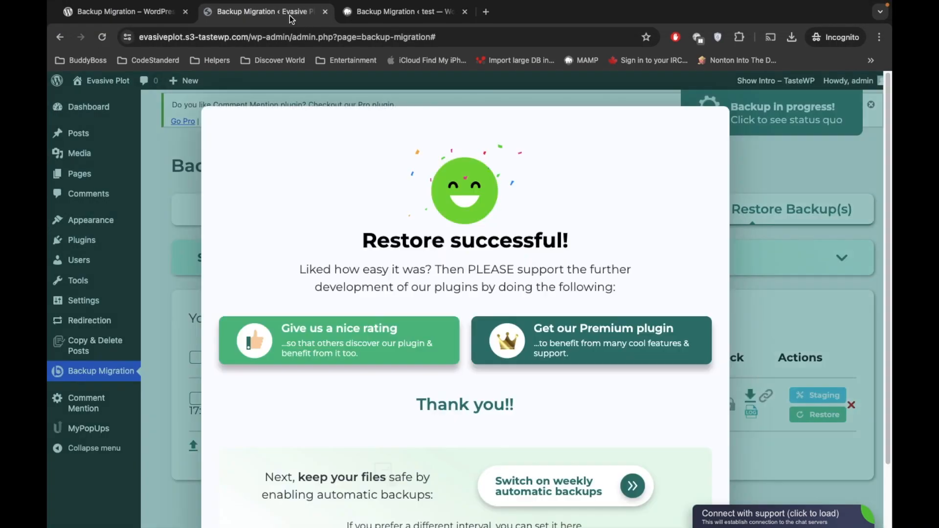
pyautogui.scroll(-3, 427, 233)
pyautogui.scroll(3, 427, 233)
pyautogui.scroll(-3, 427, 233)
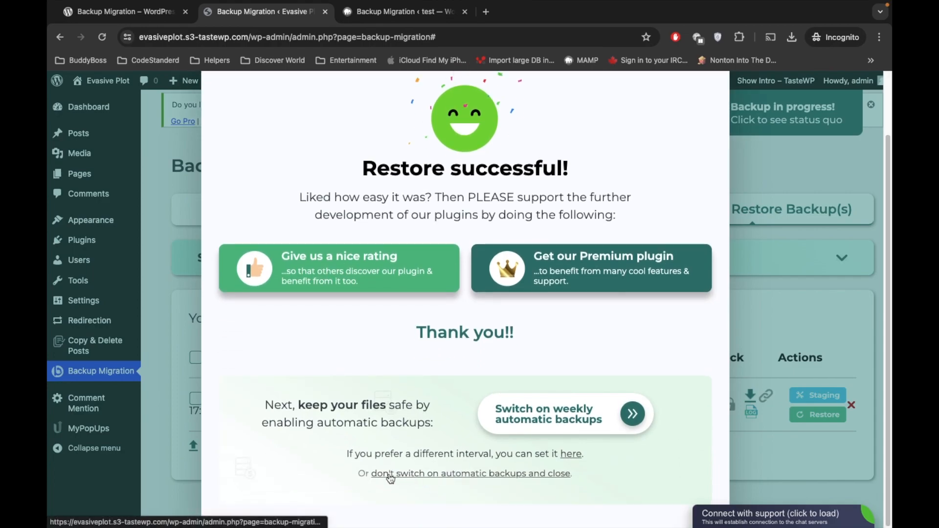
pyautogui.click(391, 473)
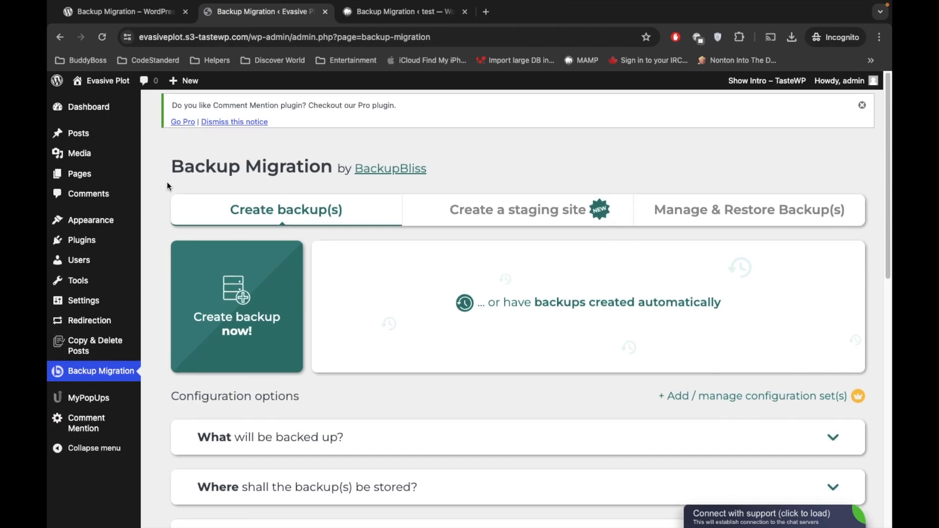
pyautogui.click(82, 425)
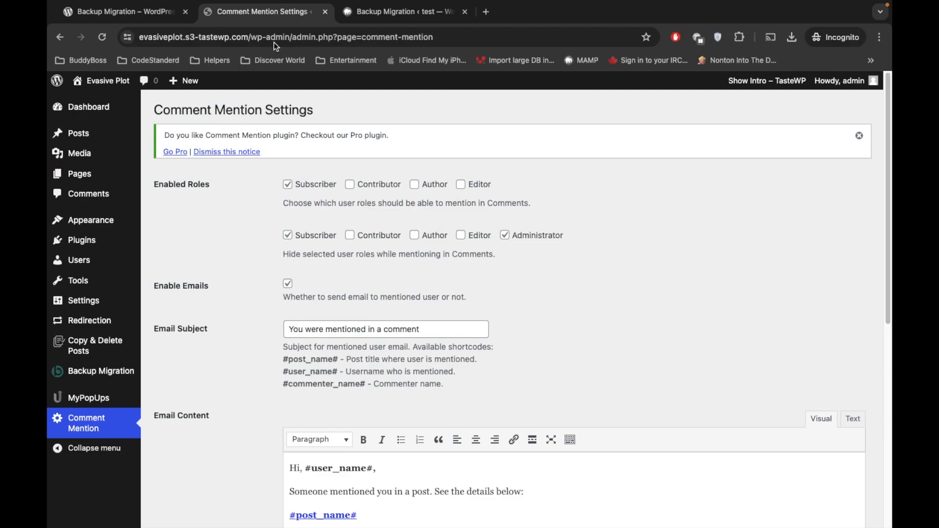
# Step: Wait on the localhost tab until the local restore shows 'Restore successful!'
pyautogui.click(391, 17)
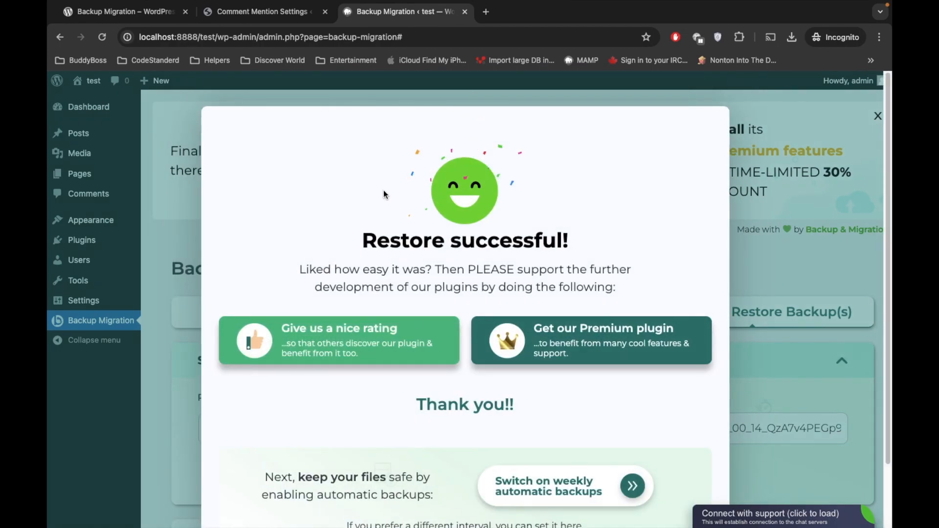
# Step: Dismiss the local 'Restore successful!' dialog, declining automatic backups
pyautogui.scroll(-2, 383, 190)
pyautogui.scroll(-1, 383, 194)
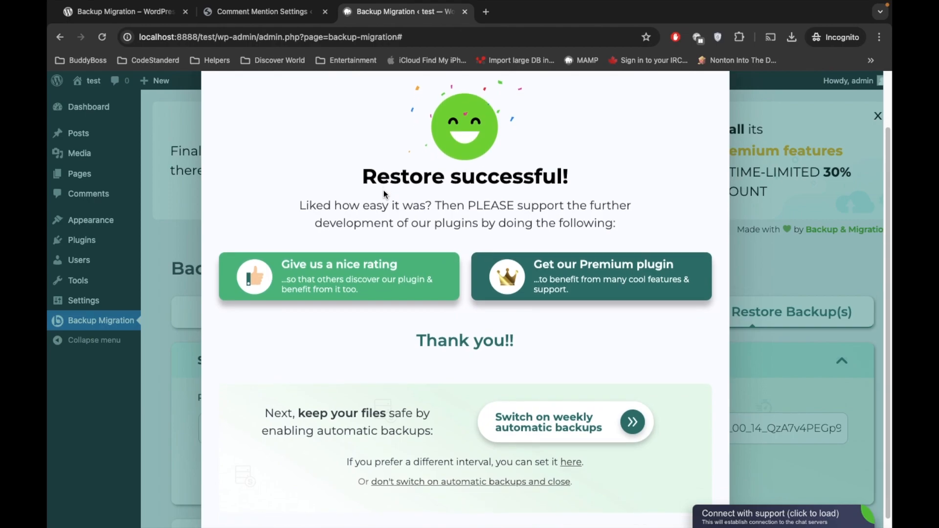
pyautogui.scroll(-1, 383, 191)
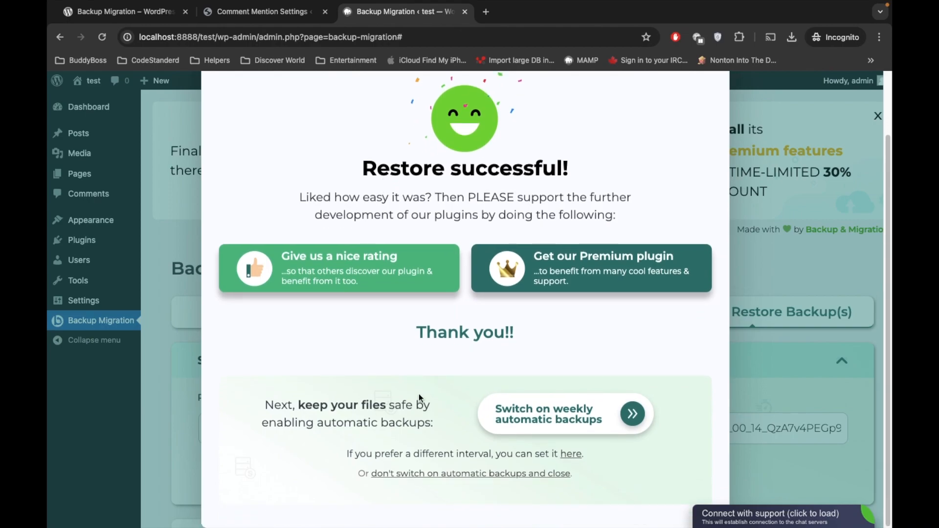
pyautogui.click(397, 475)
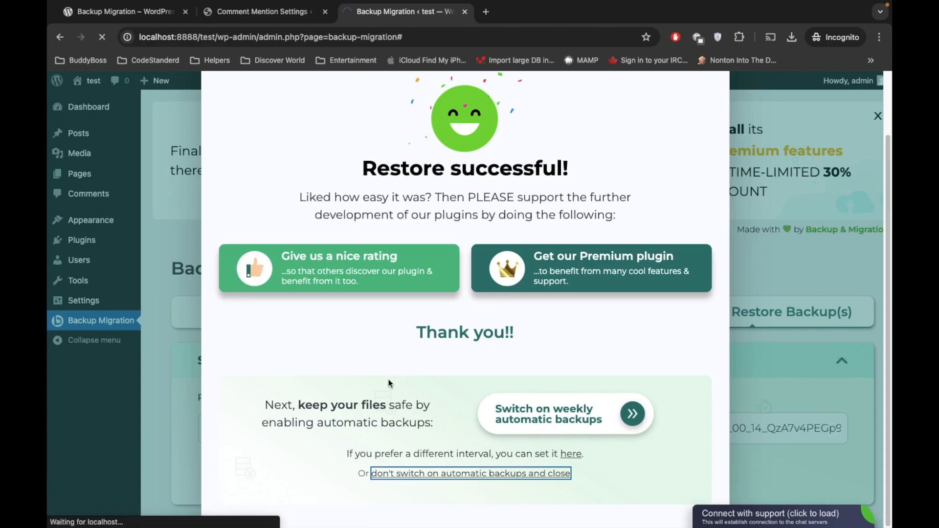
pyautogui.scroll(2, 437, 403)
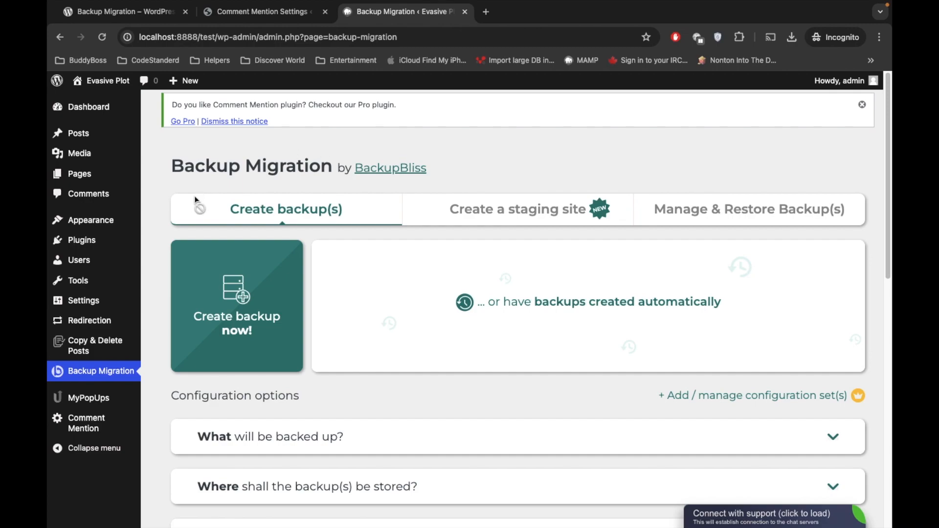
# Step: Check the local site's migrated Comment Mention settings and open Visit Site in a new tab
pyautogui.scroll(-3, 157, 266)
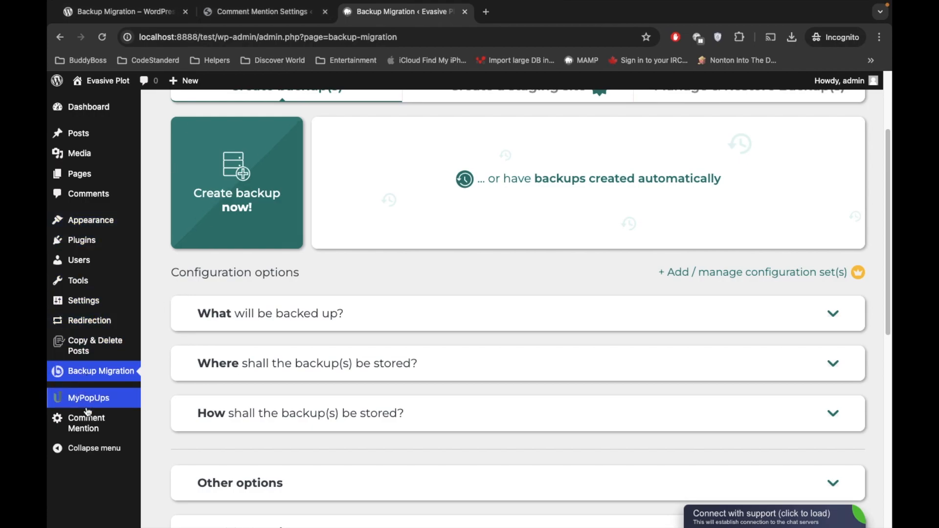
pyautogui.click(83, 429)
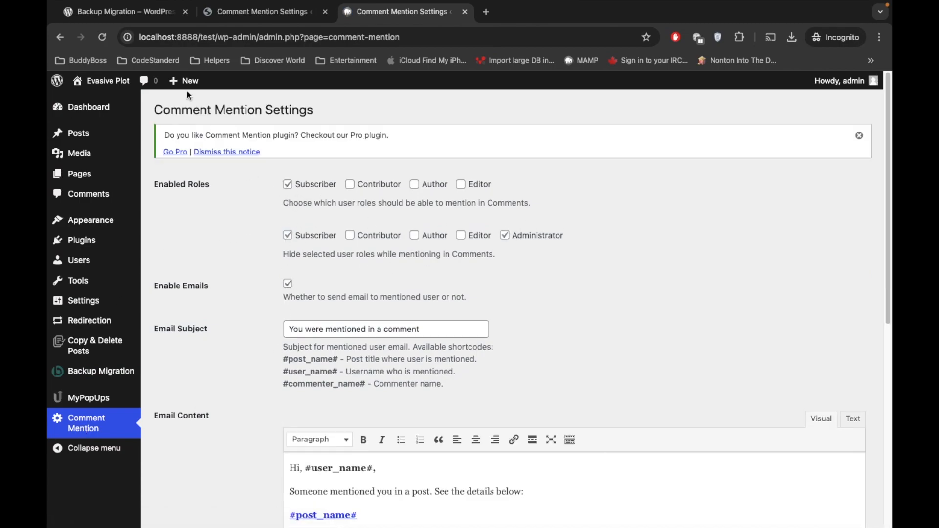
pyautogui.moveTo(98, 82)
pyautogui.keyDown('super'); pyautogui.click(92, 106); pyautogui.keyUp('super')
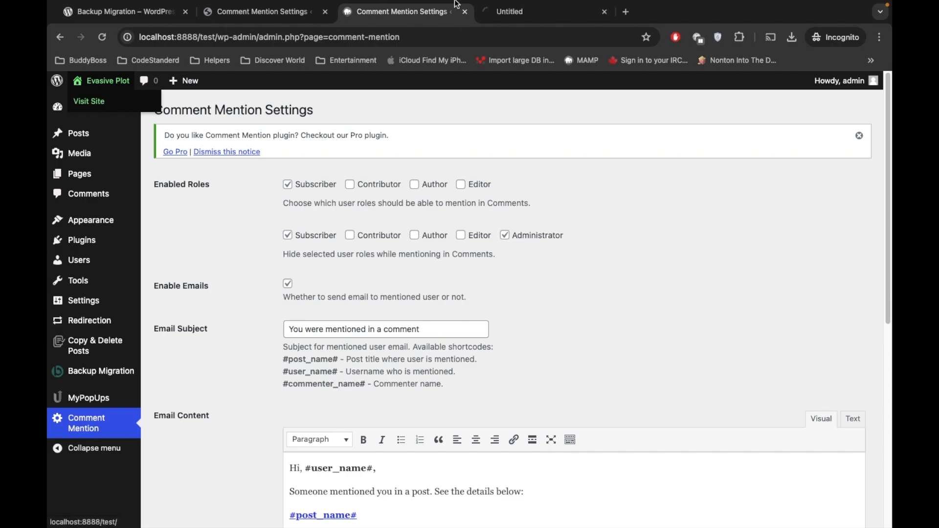
# Step: Inspect the restored Evasive Plot front end and try its search box
pyautogui.click(501, 15)
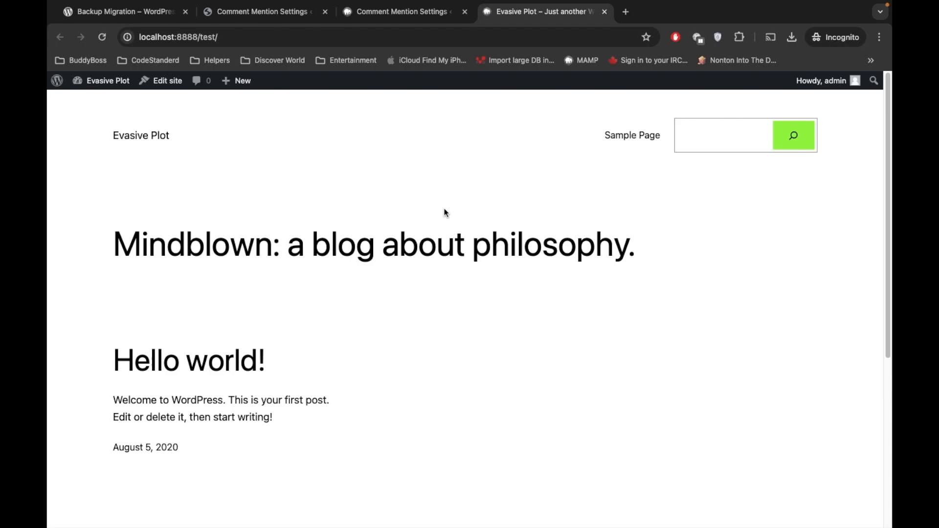
pyautogui.click(708, 142)
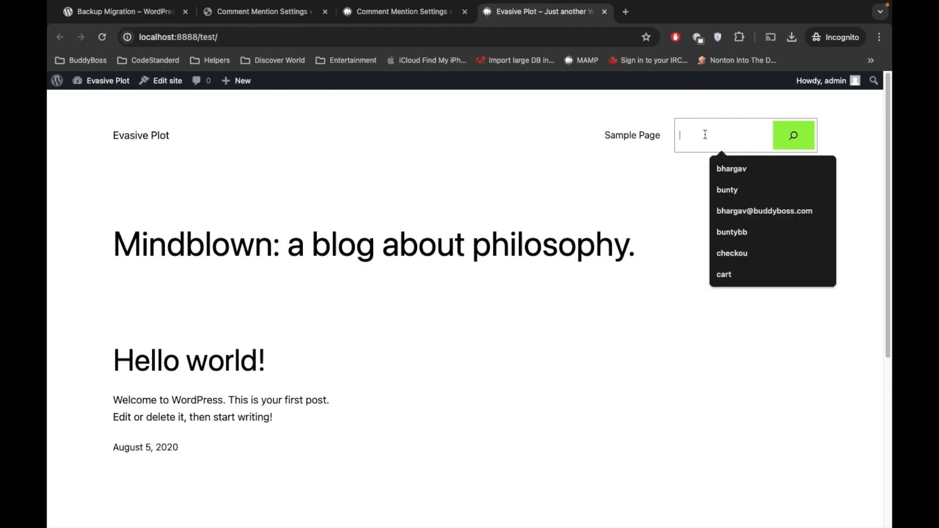
pyautogui.click(504, 146)
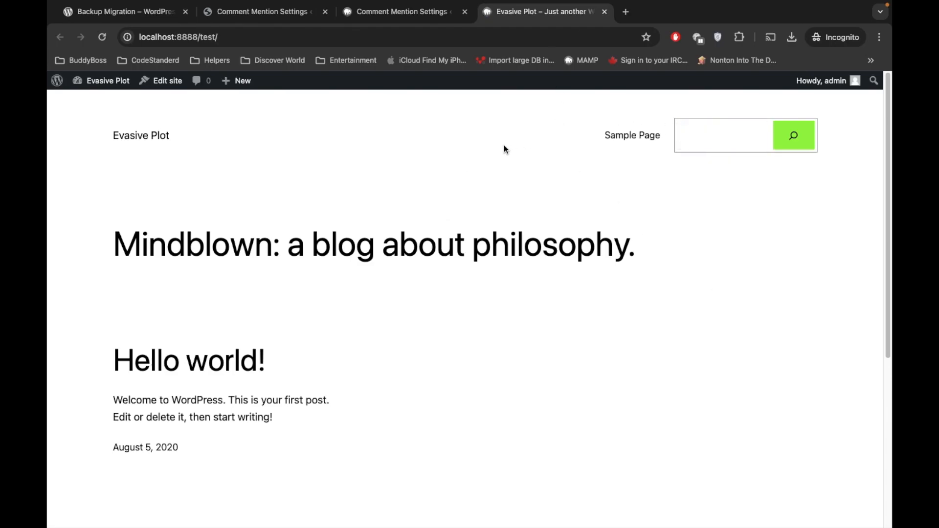
pyautogui.click(393, 18)
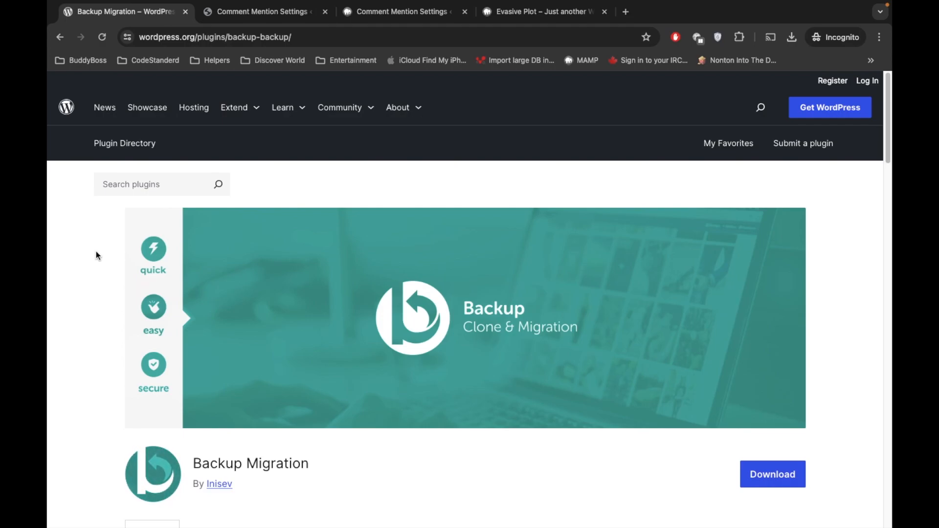
# Step: Highlight the free version's 2GB backup limit and open the Premium Plugin link in a new tab
pyautogui.scroll(-1, 95, 344)
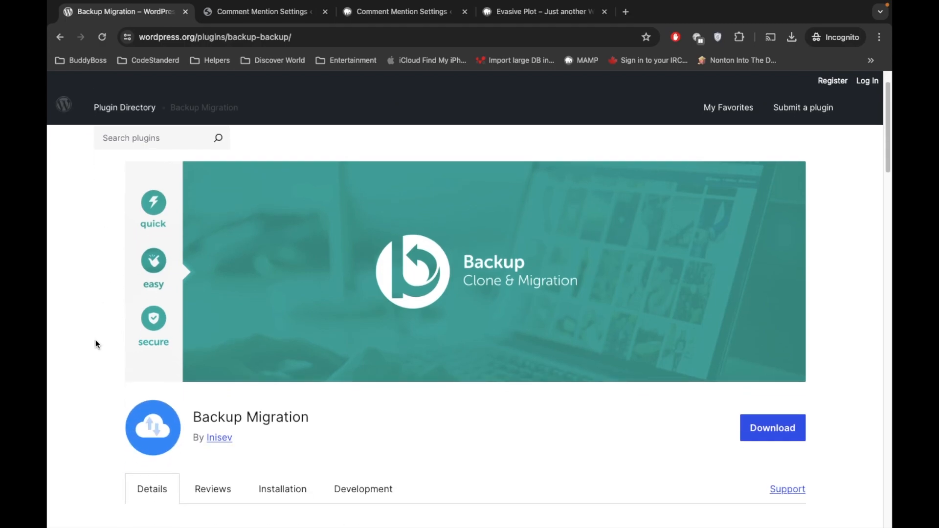
pyautogui.scroll(-10, 96, 344)
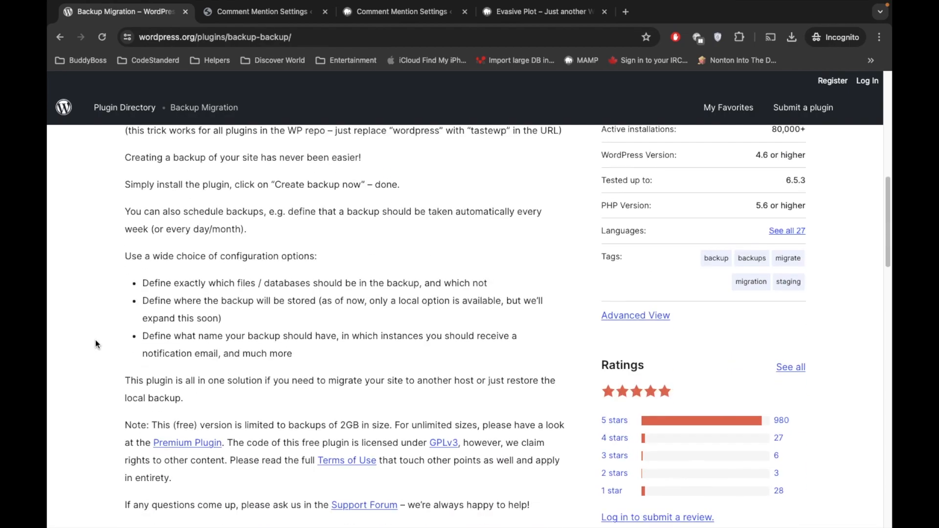
pyautogui.scroll(-2, 95, 344)
pyautogui.moveTo(211, 318); pyautogui.dragTo(357, 315)
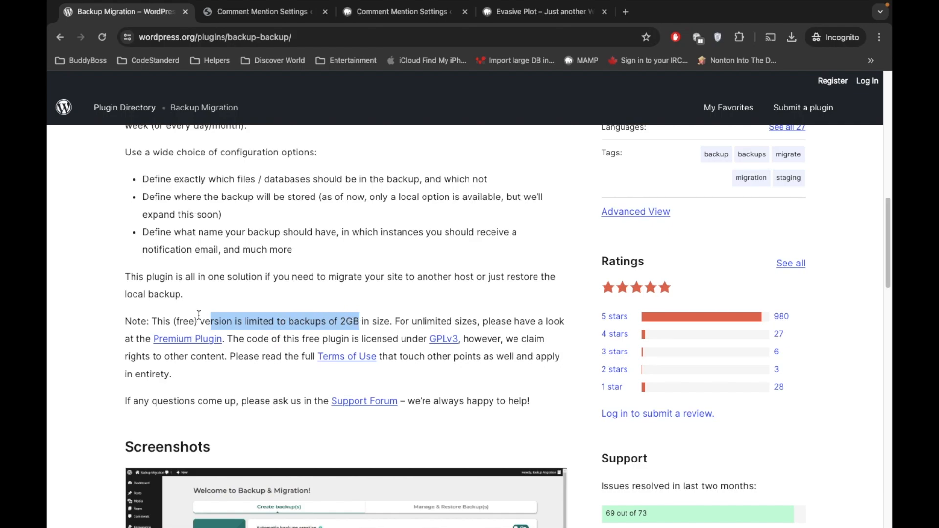
pyautogui.rightClick(182, 337)
pyautogui.click(240, 306)
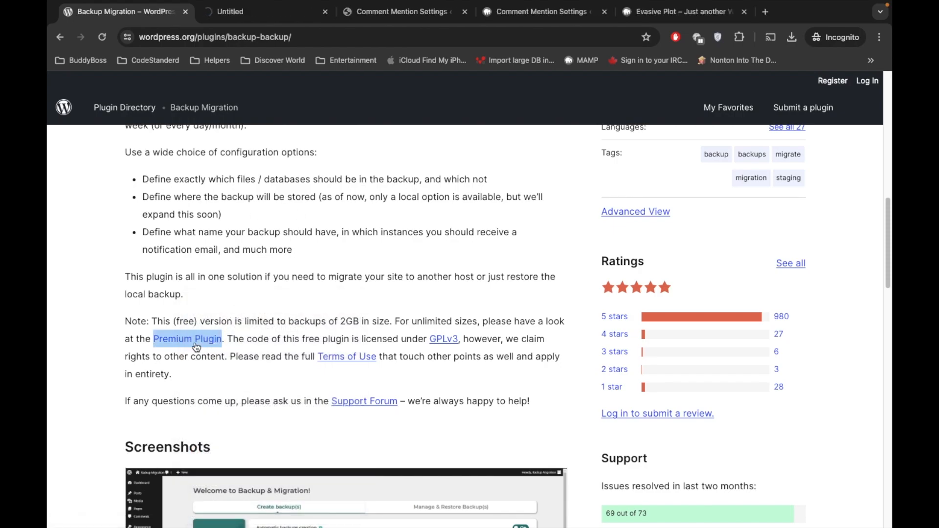